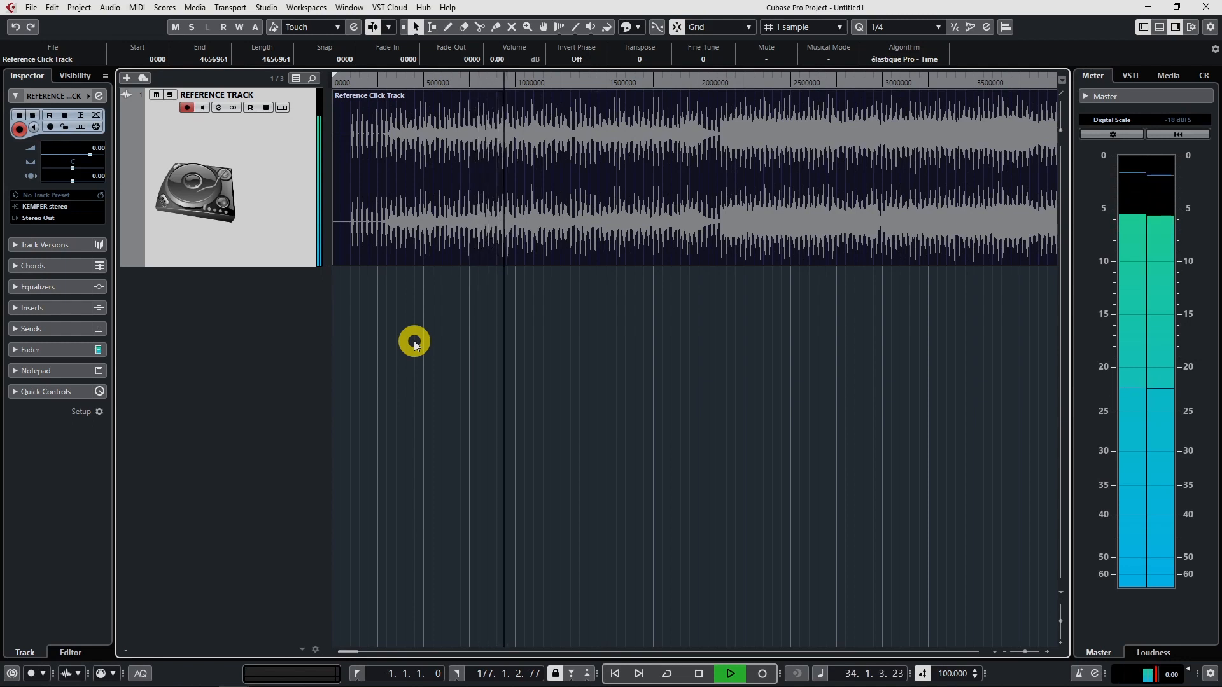
- Open the reference track's channel EQ and shape a narrow band 3 at 706.1 Hz, Q 10.5, boosting it and settling on a 13.6 dB cut
{"action": "left_click", "coordinate": [219, 107]}
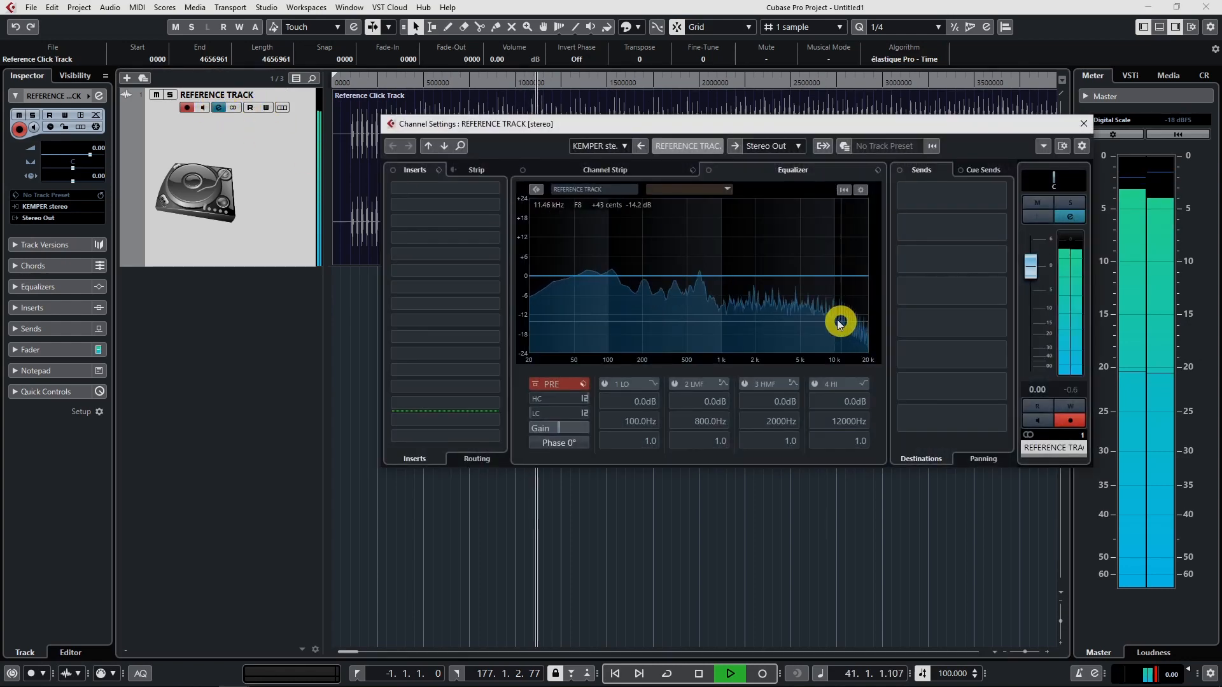
{"action": "left_click_drag", "start_coordinate": [702, 280], "coordinate": [701, 229]}
{"action": "left_click_drag", "start_coordinate": [789, 440], "coordinate": [772, 284]}
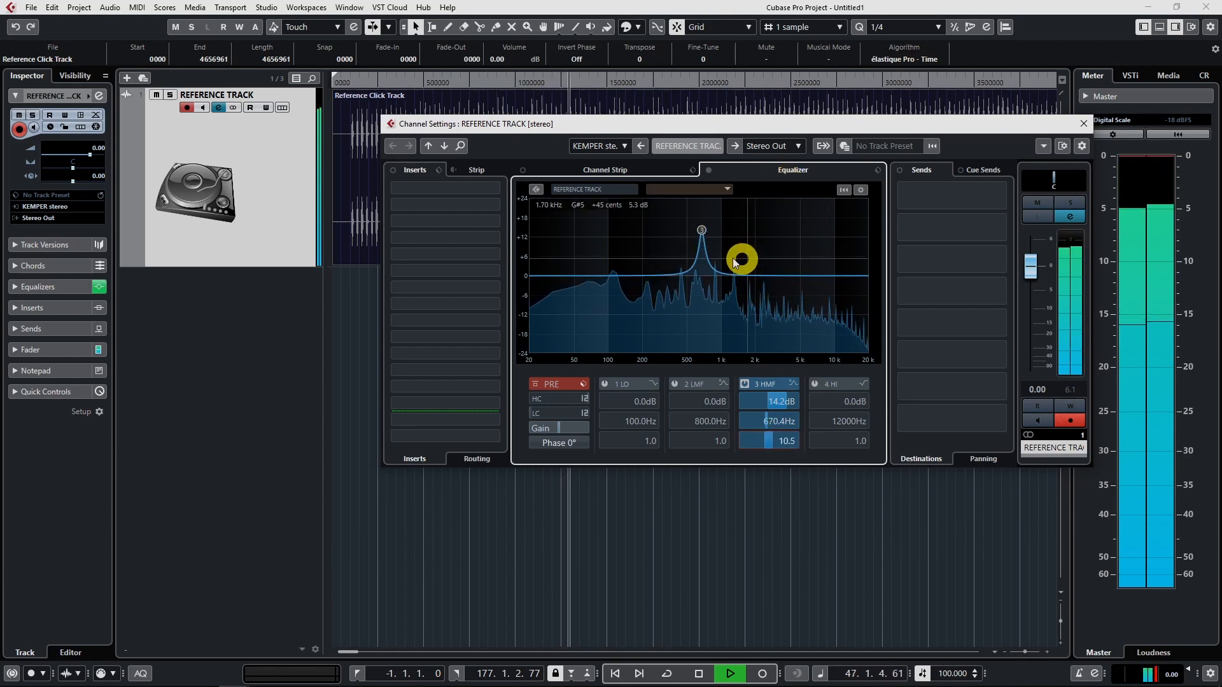
{"action": "left_click_drag", "start_coordinate": [702, 230], "coordinate": [705, 210]}
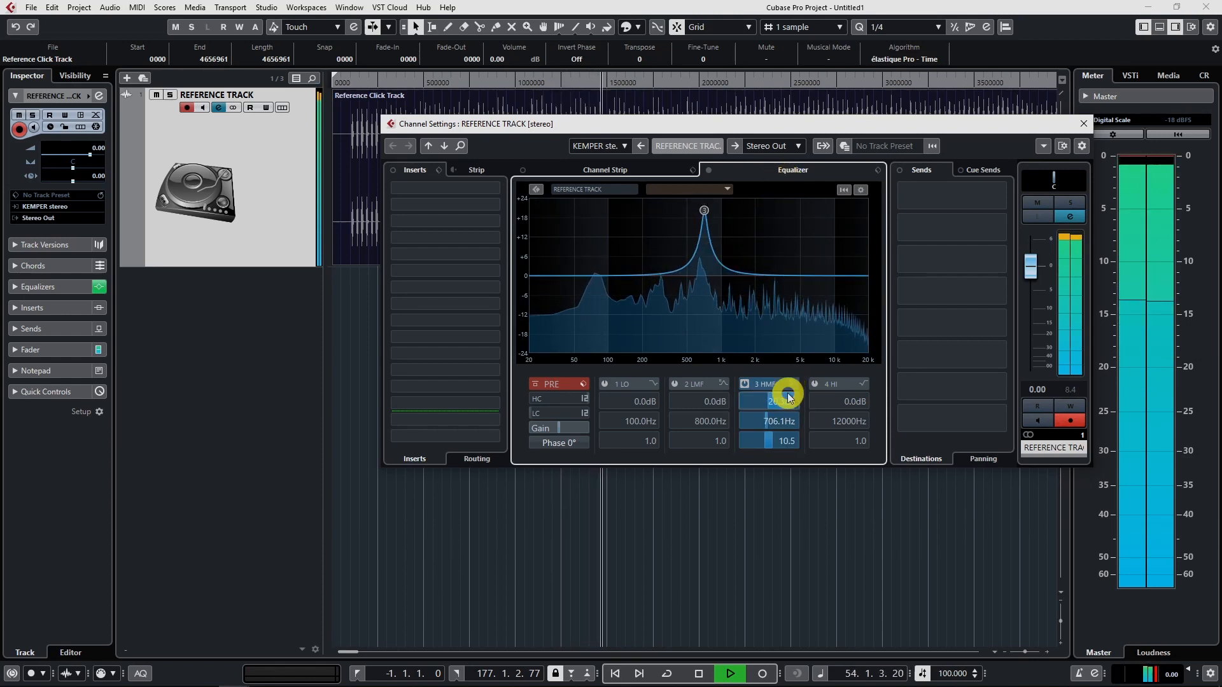
{"action": "left_click_drag", "start_coordinate": [777, 401], "coordinate": [755, 621]}
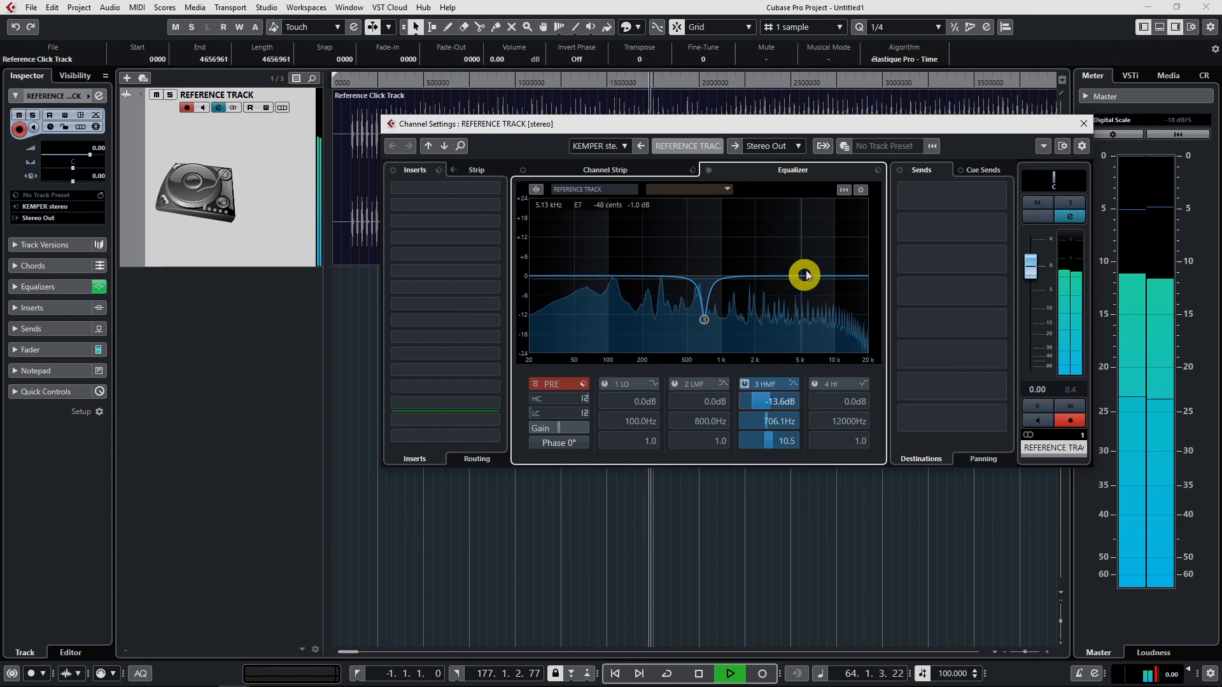
- Add a parametric EQ band 4 at 1367 Hz with Q 12.0, trying gains of -18.4 dB and 19.8 dB
{"action": "left_click", "coordinate": [793, 254]}
{"action": "left_click", "coordinate": [864, 384]}
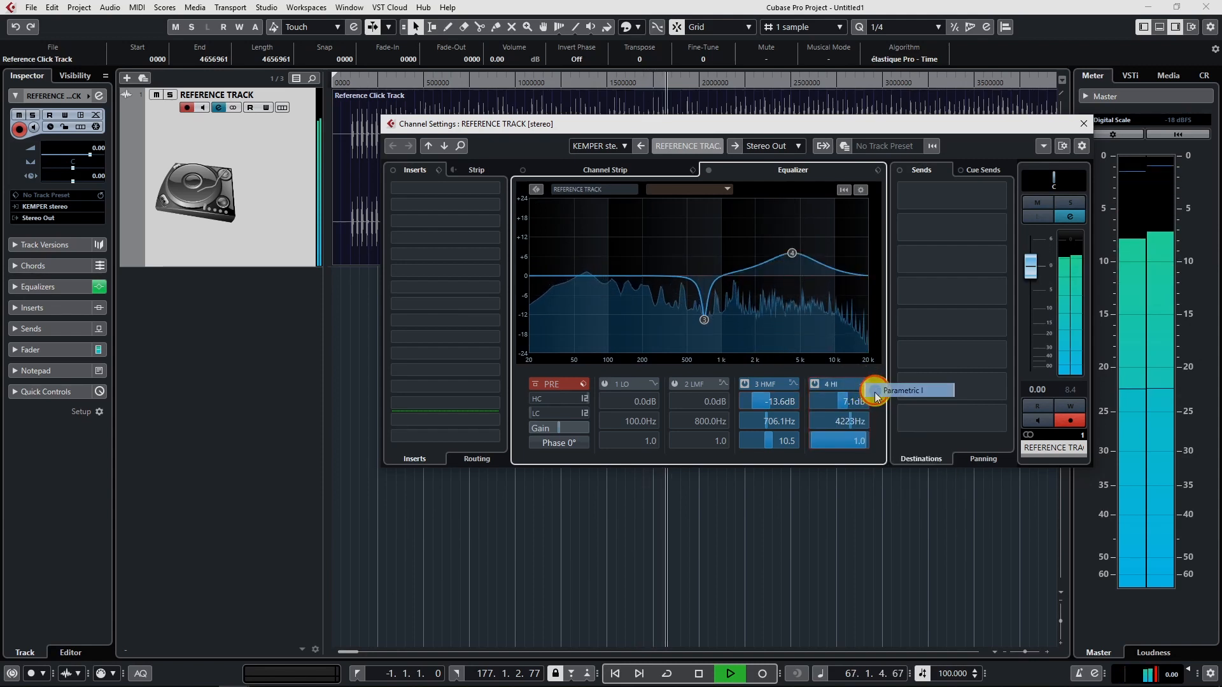
{"action": "left_click_drag", "start_coordinate": [850, 440], "coordinate": [829, 126]}
{"action": "left_click_drag", "start_coordinate": [792, 253], "coordinate": [737, 225]}
{"action": "double_click", "coordinate": [851, 402]}
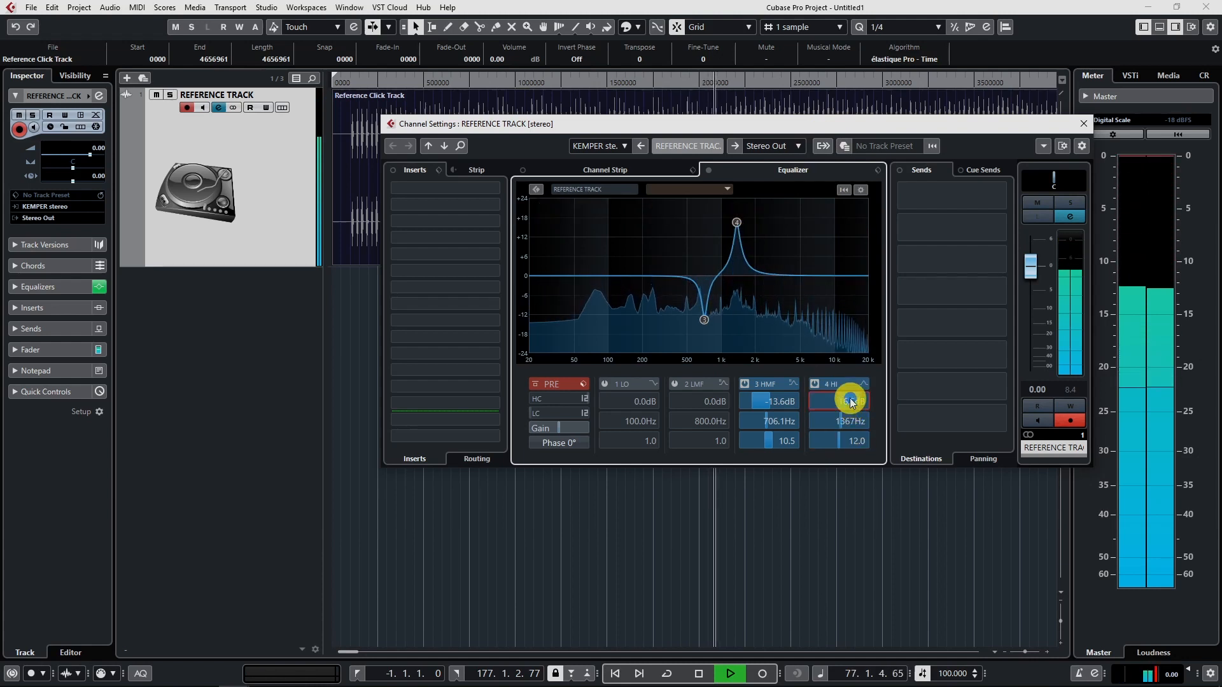
{"action": "type", "text": "-18.4"}
{"action": "key", "text": "Return"}
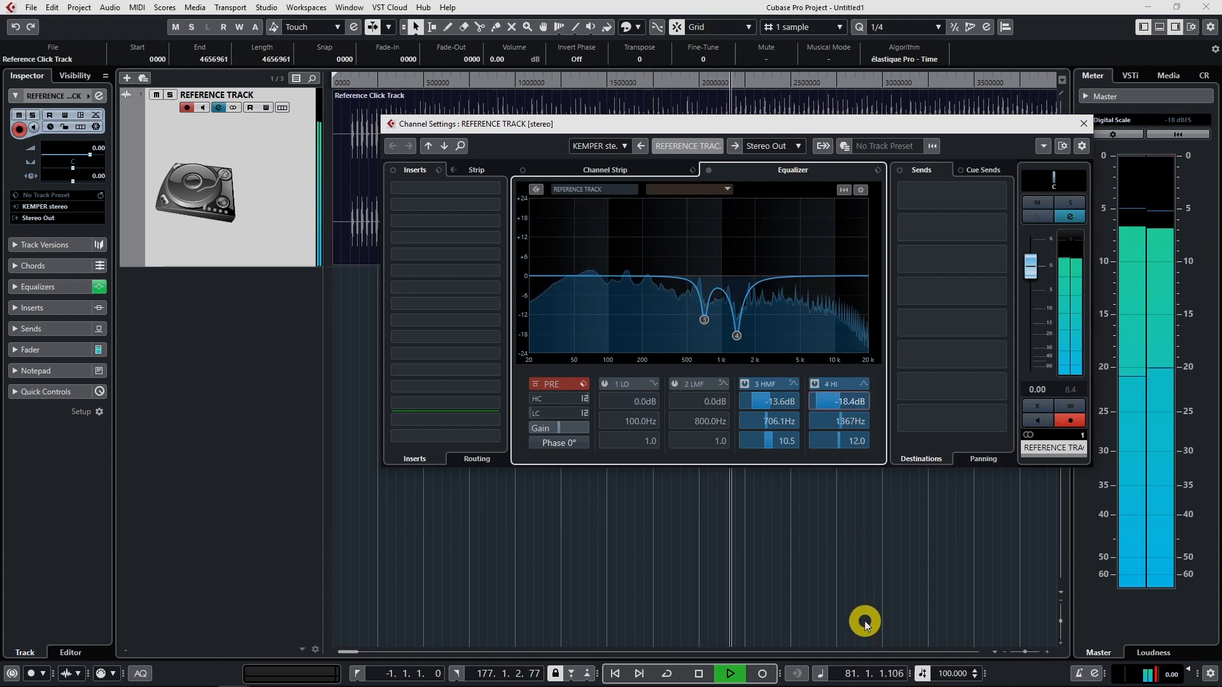
{"action": "left_click_drag", "start_coordinate": [864, 625], "coordinate": [881, 417]}
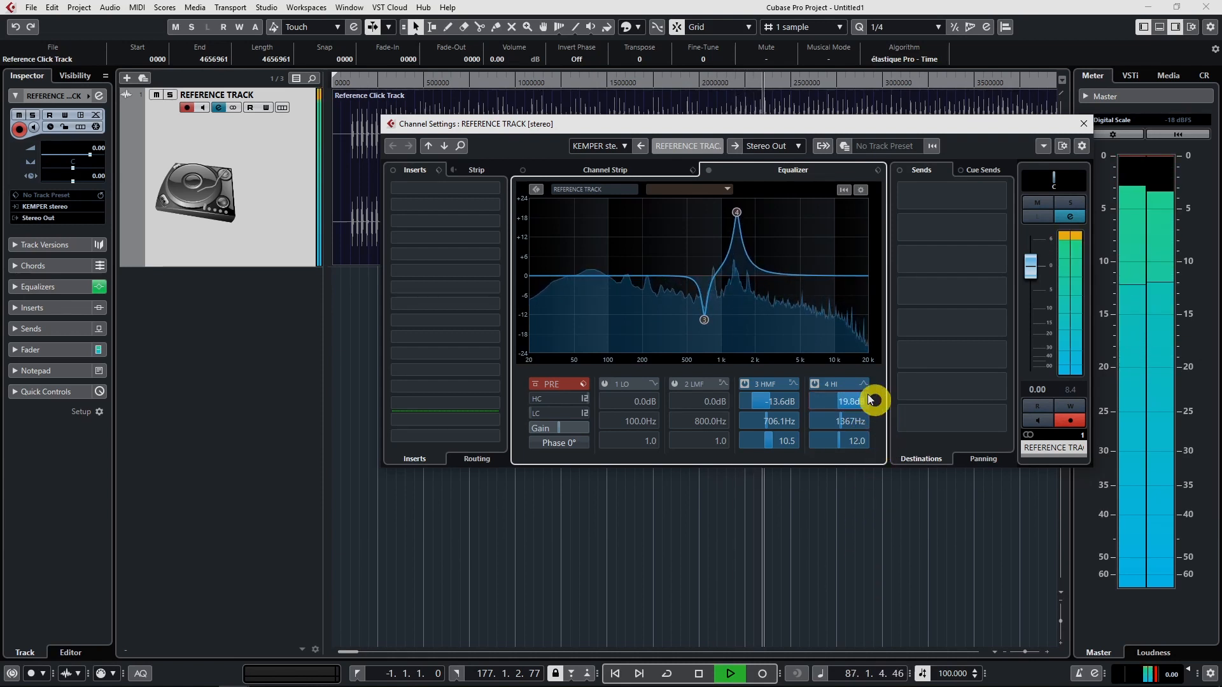
- Switch off EQ bands 3 and 4 and close the reference track's channel settings
{"action": "left_click", "coordinate": [809, 385]}
{"action": "left_click", "coordinate": [744, 384]}
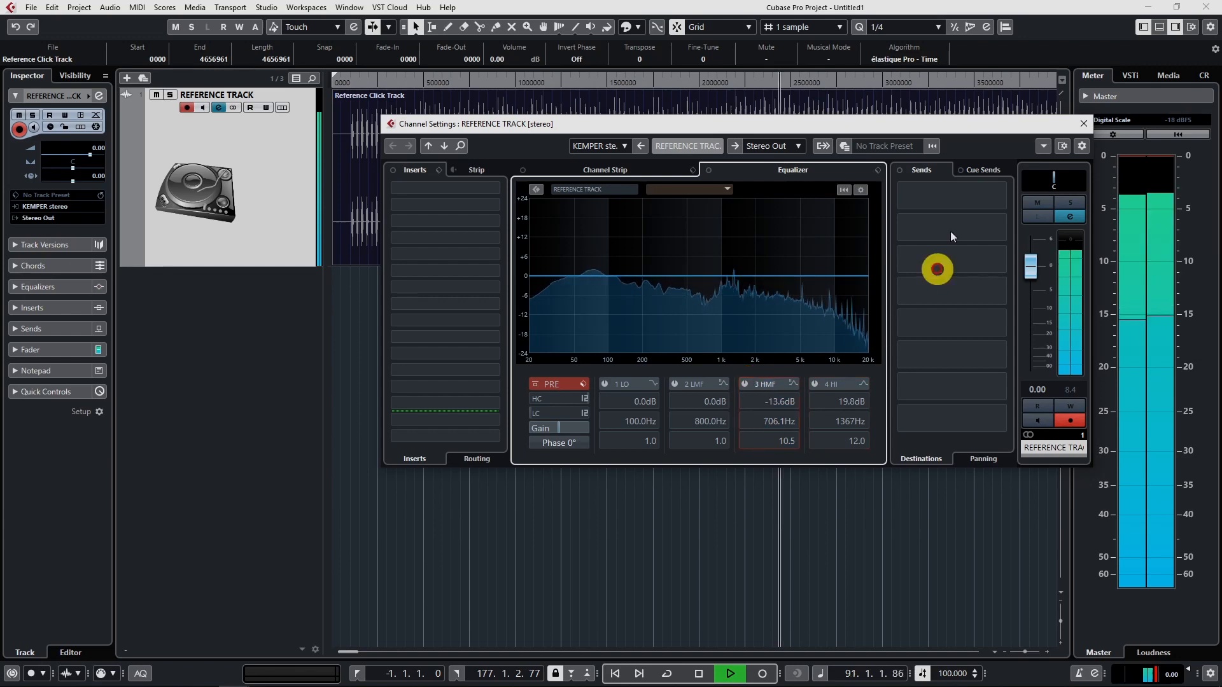
{"action": "left_click", "coordinate": [1081, 120]}
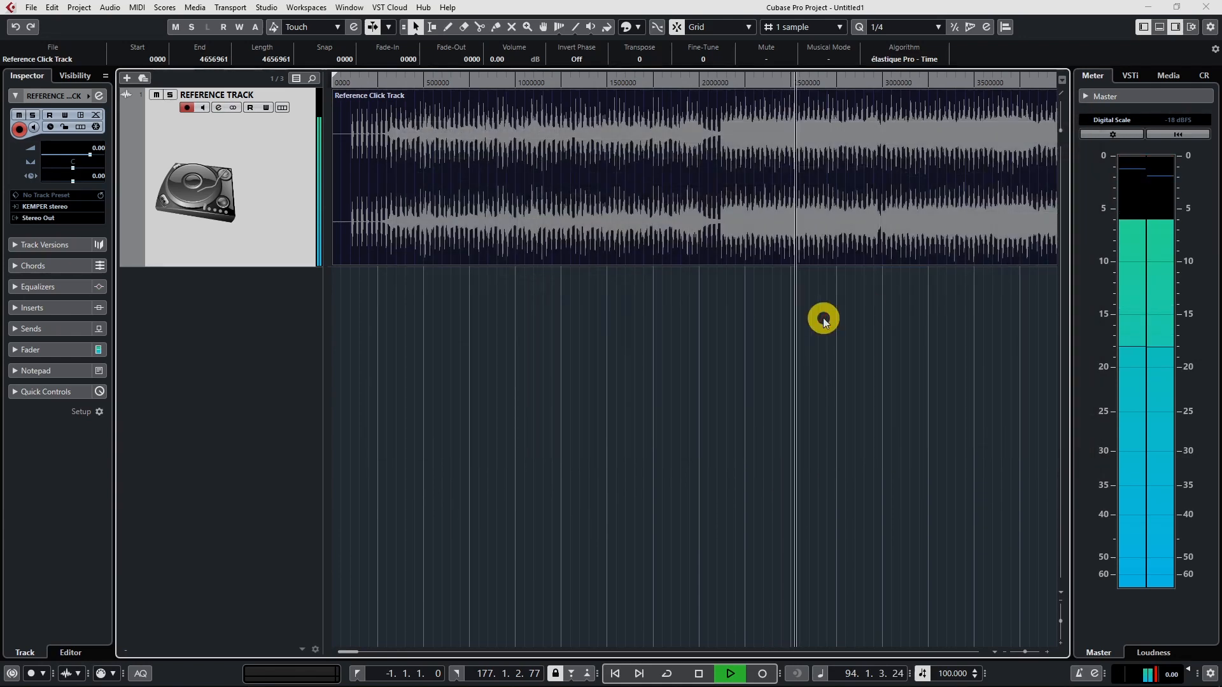
- Stop playback and run the Tempo Detection analysis on the Reference Click Track event
{"action": "key", "text": "space"}
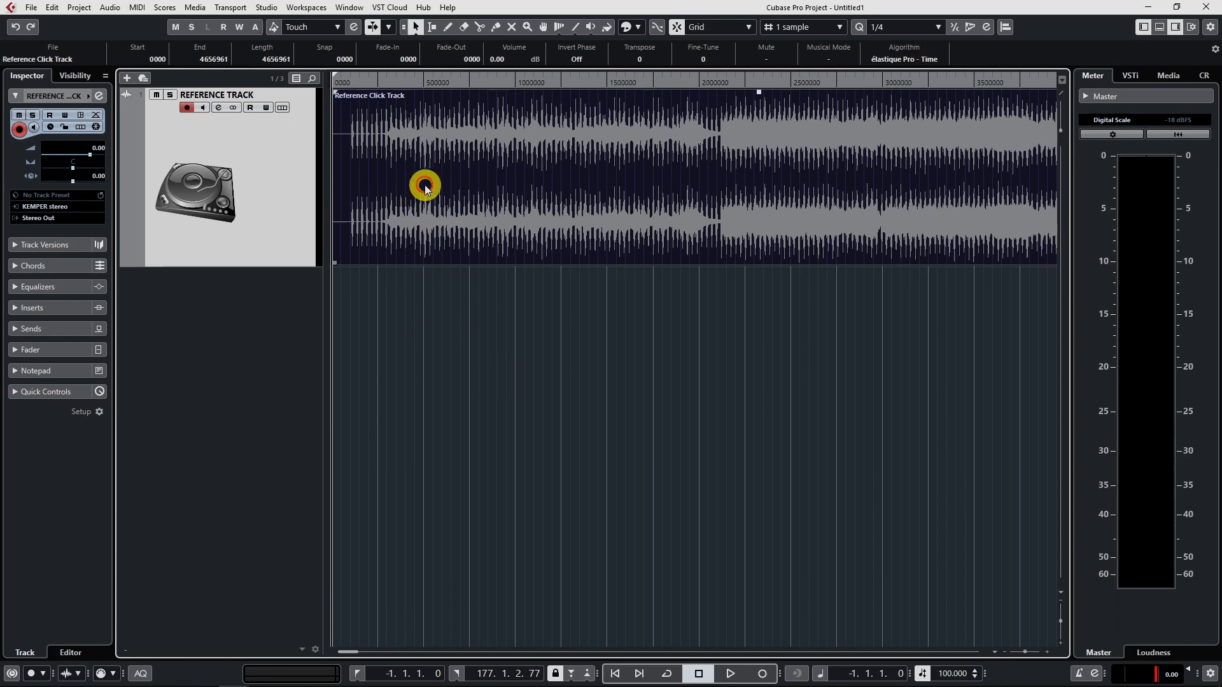
{"action": "left_click", "coordinate": [79, 7]}
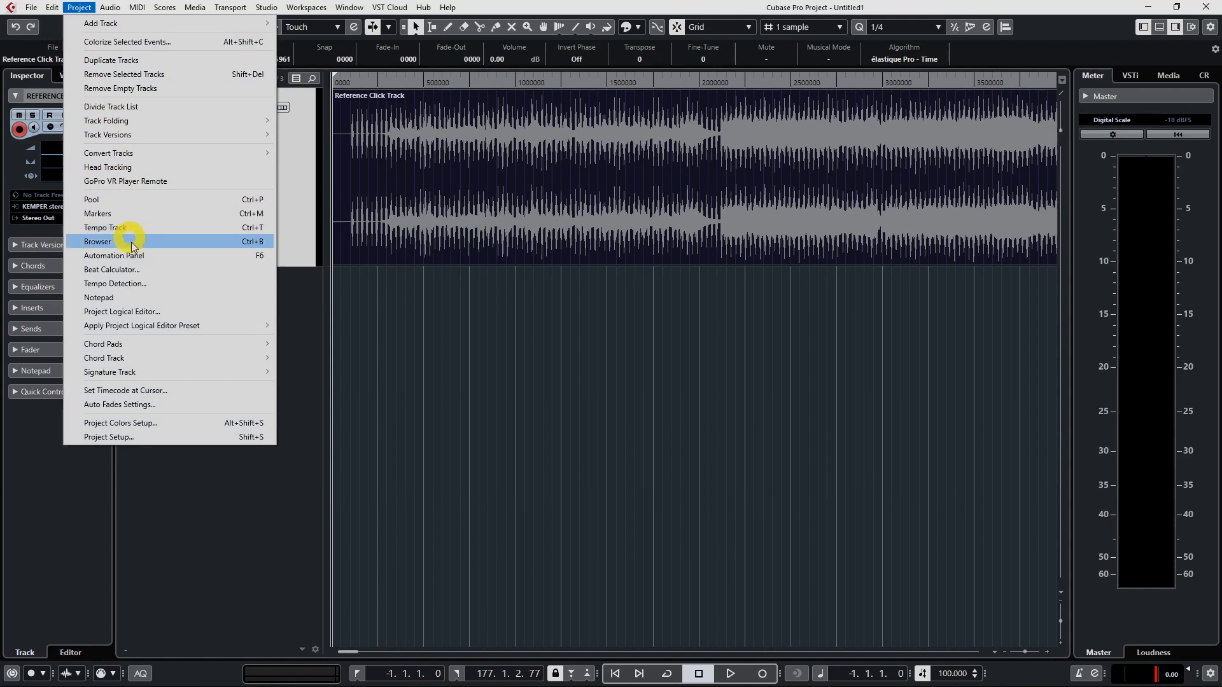
{"action": "left_click", "coordinate": [154, 290]}
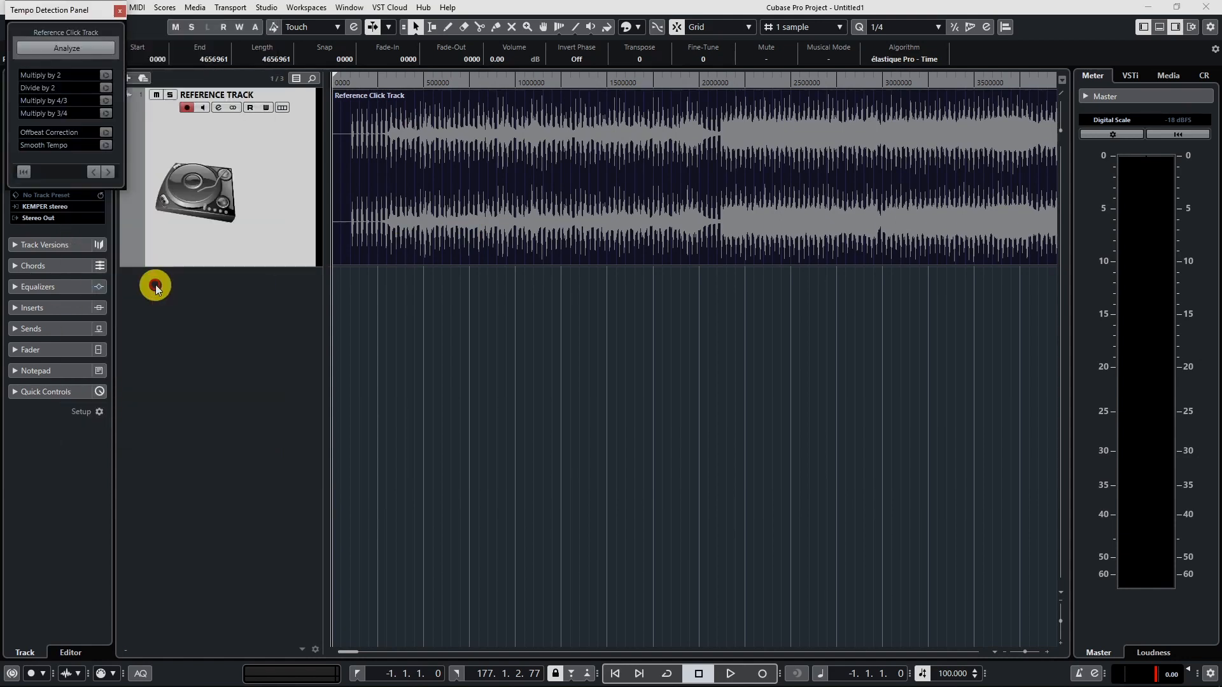
{"action": "left_click", "coordinate": [54, 49]}
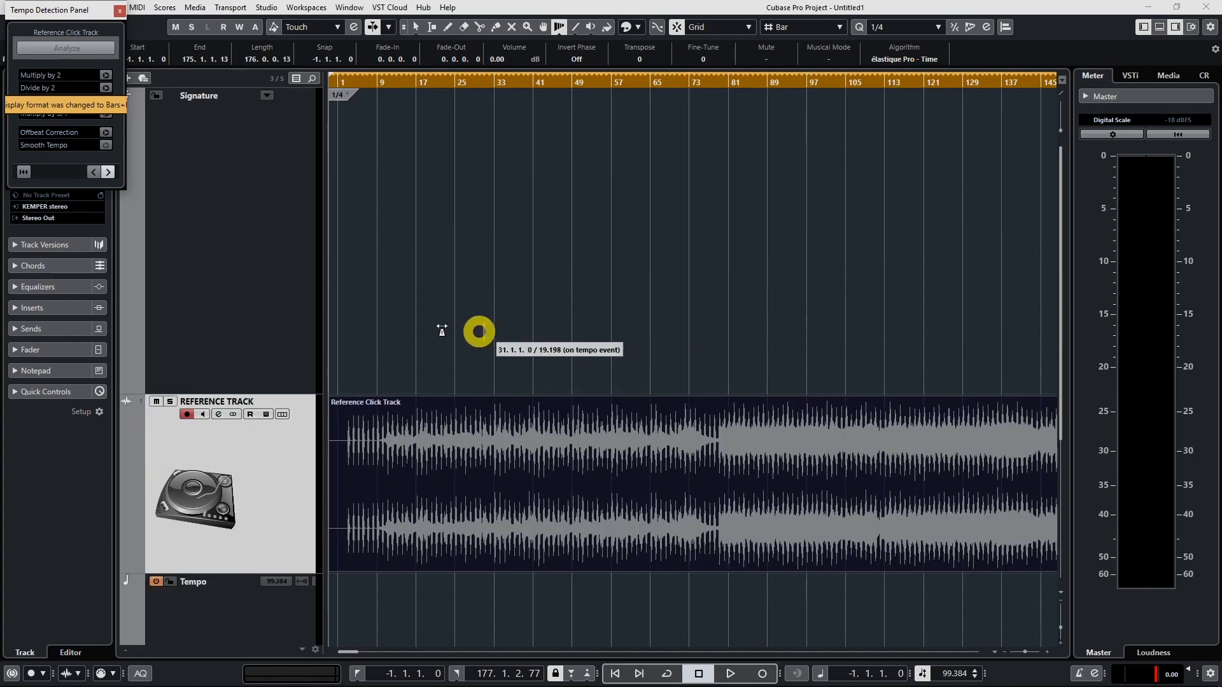
- Enlarge the Tempo track to examine the detected tempo curve across the whole song
{"action": "key", "text": "z"}
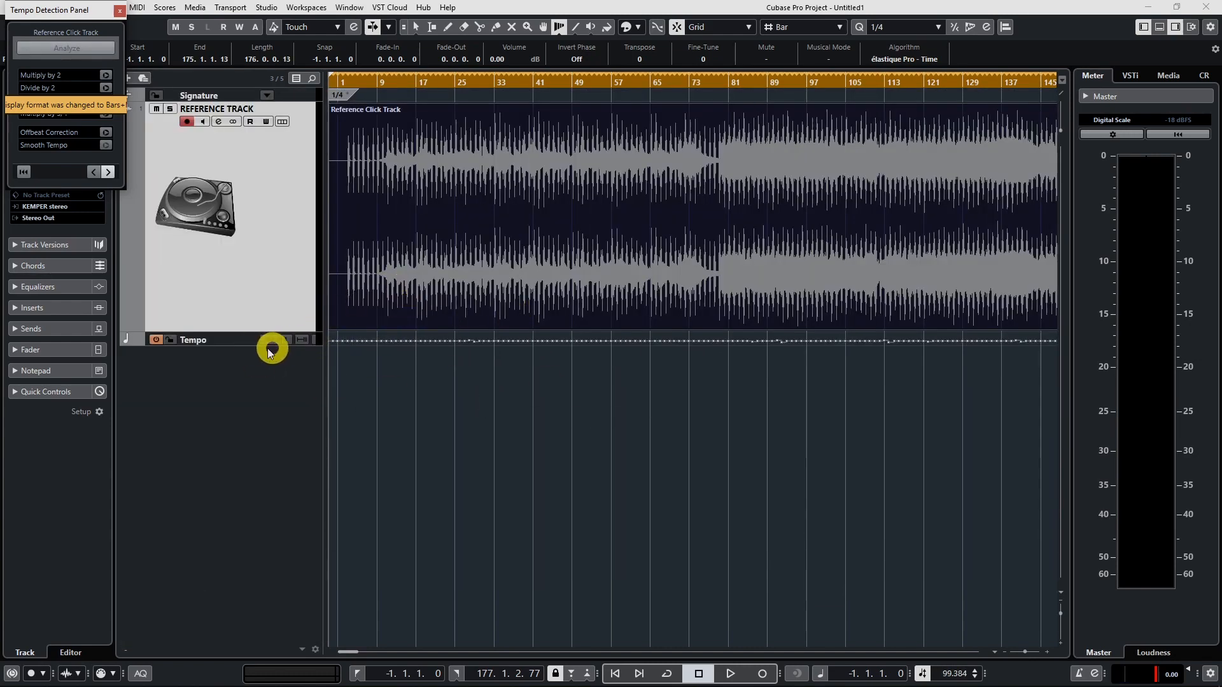
{"action": "left_click_drag", "start_coordinate": [251, 344], "coordinate": [251, 499]}
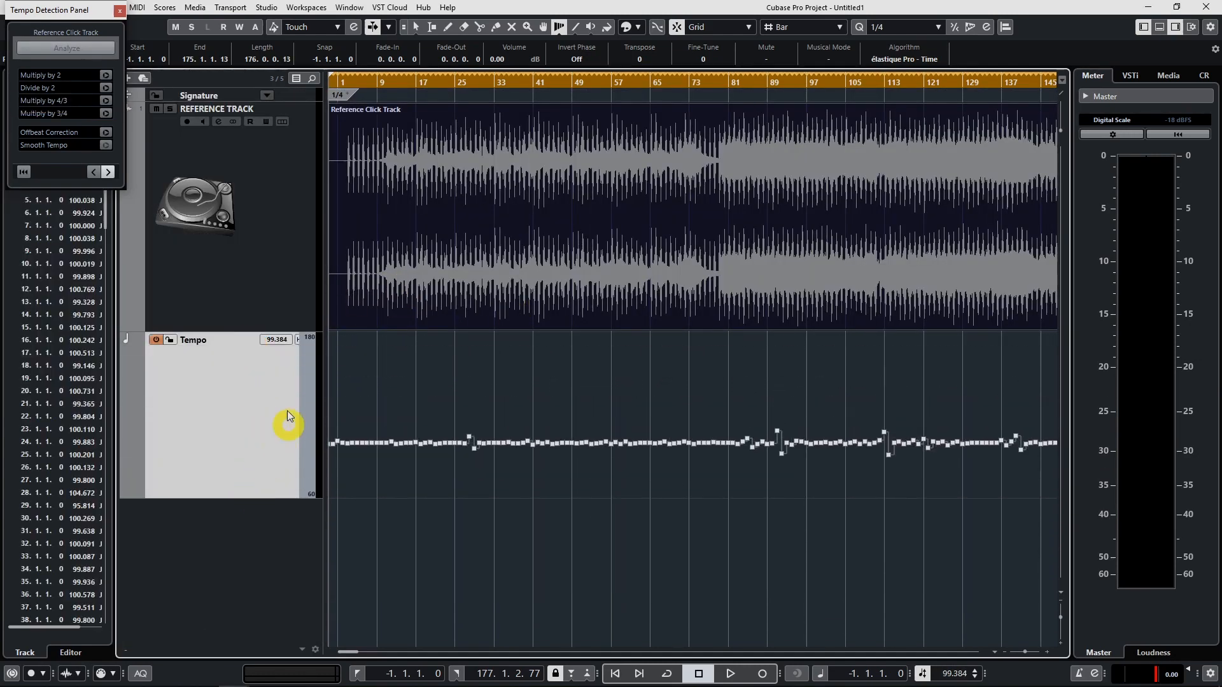
{"action": "left_click_drag", "start_coordinate": [1025, 652], "coordinate": [1023, 651]}
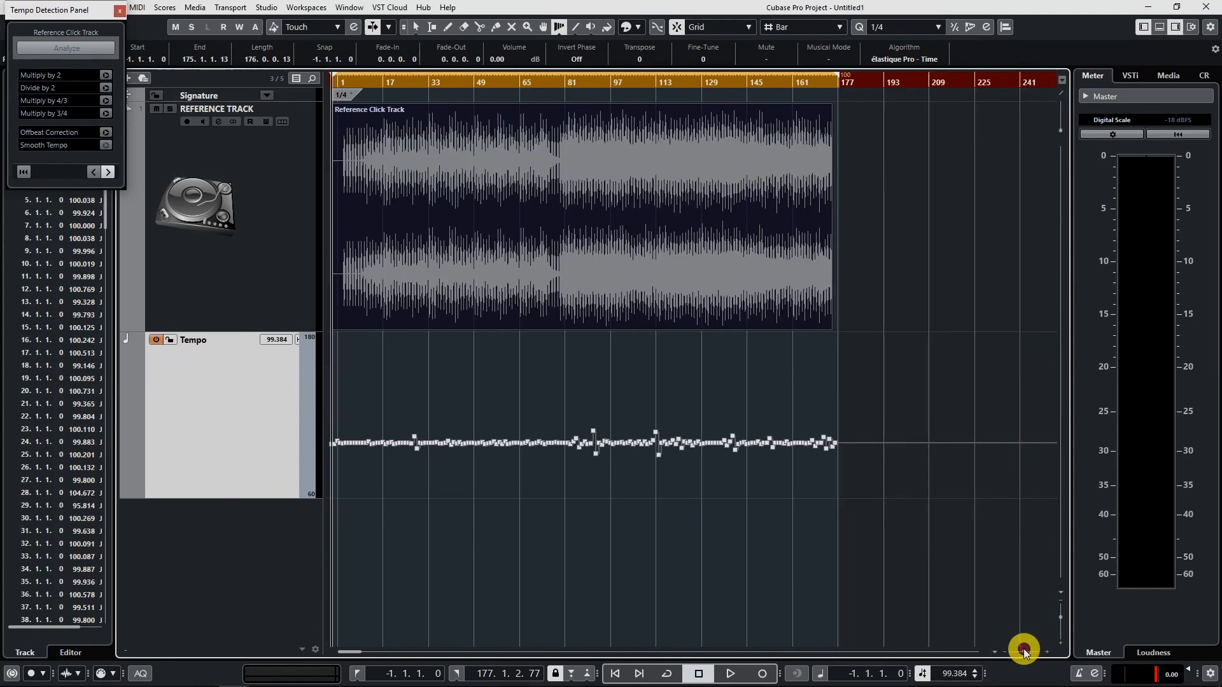
- Play the reference track from the start with the metronome on to check the detected tempo
{"action": "key", "text": "space"}
{"action": "key", "text": "space"}
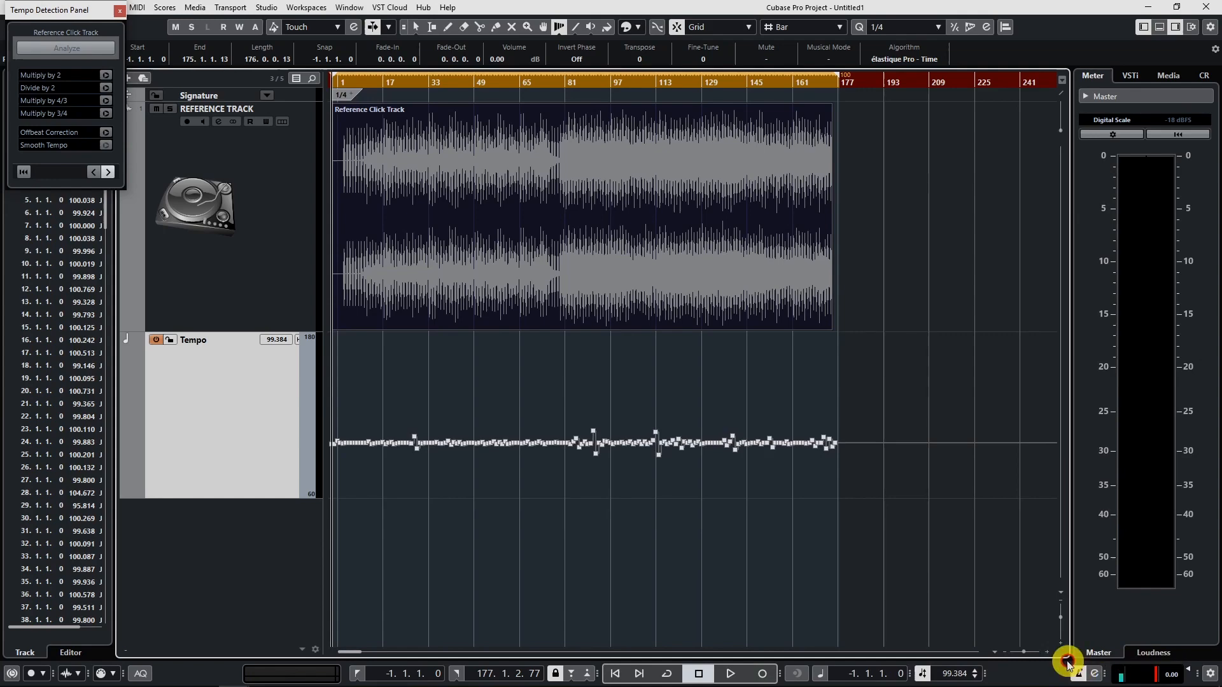
{"action": "key", "text": "space"}
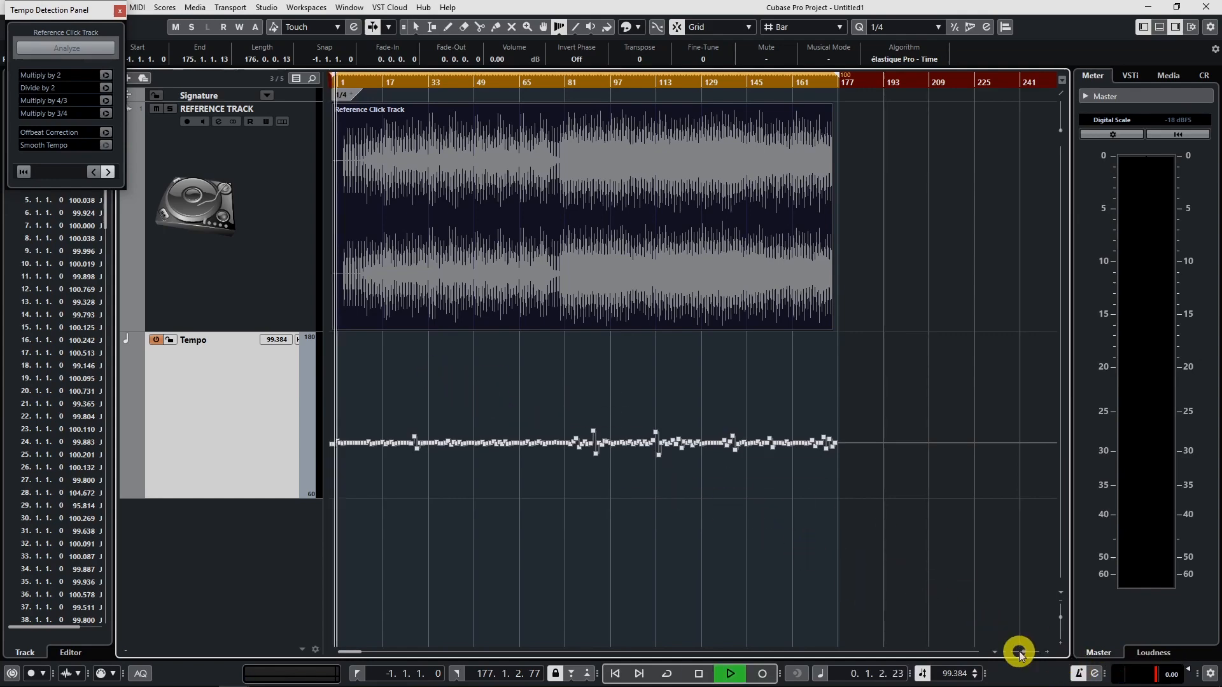
{"action": "left_click_drag", "start_coordinate": [1021, 653], "coordinate": [1028, 654]}
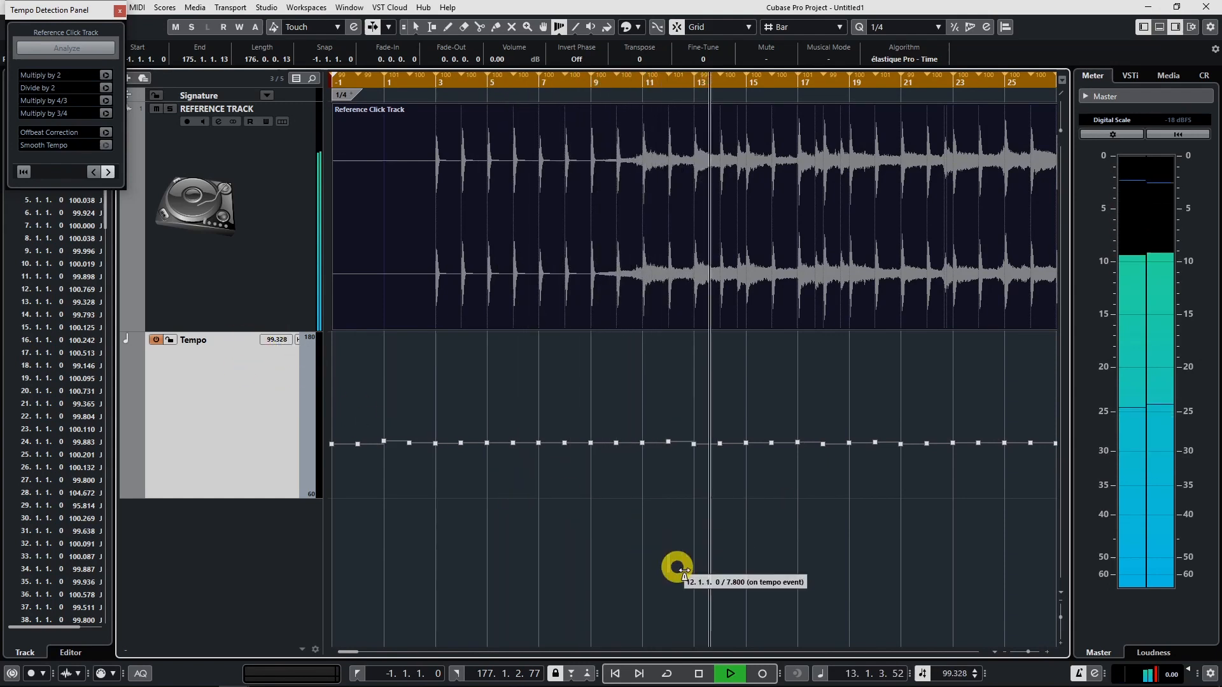
{"action": "left_click_drag", "start_coordinate": [1030, 652], "coordinate": [1025, 651]}
{"action": "left_click_drag", "start_coordinate": [990, 440], "coordinate": [718, 479]}
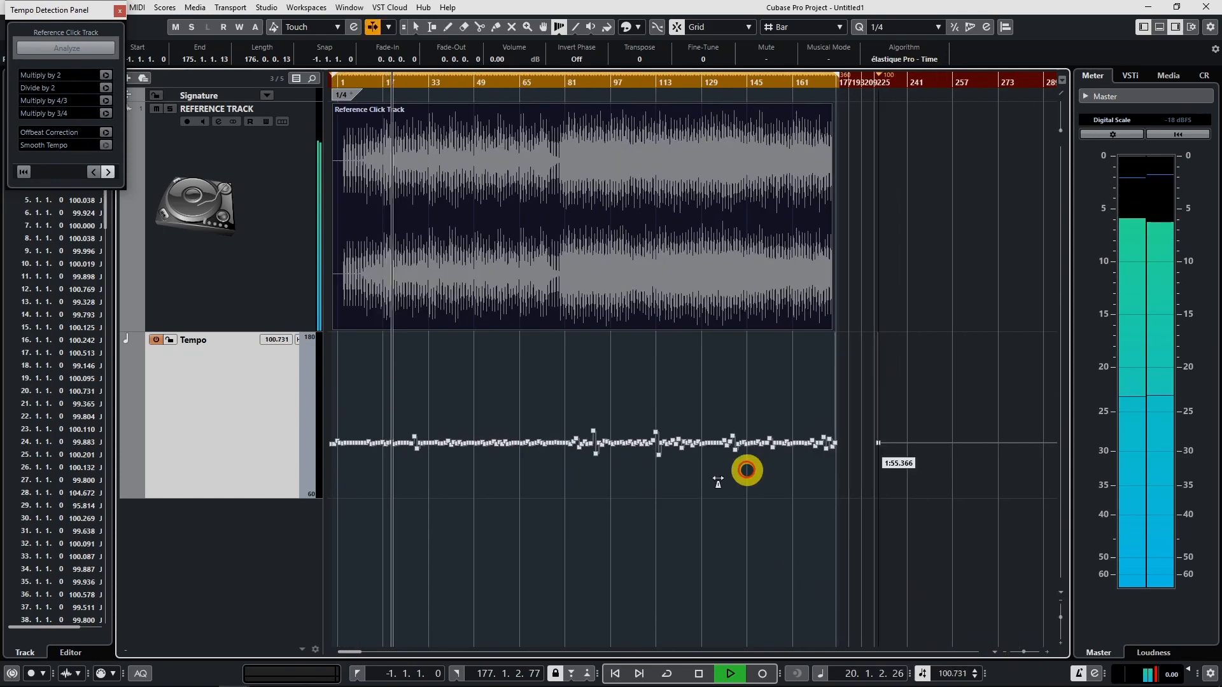
{"action": "key", "text": "ctrl+z"}
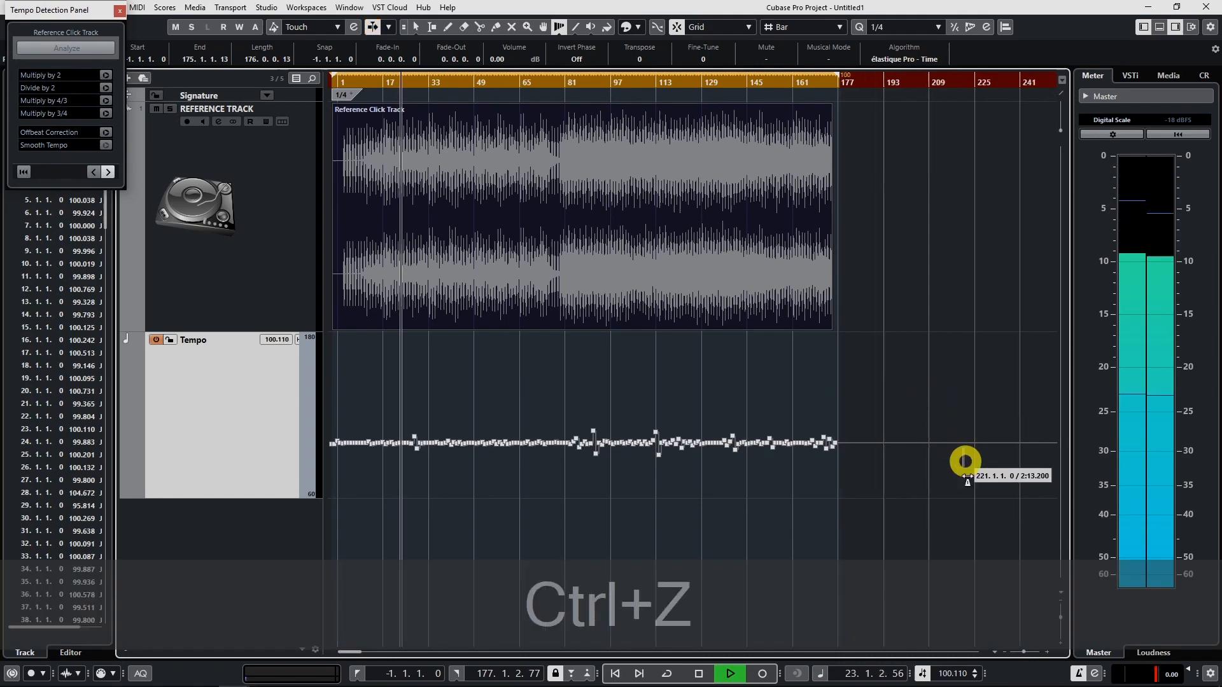
- Delete all detected tempo events from the Tempo track, stop playback and set a fixed tempo of 100
{"action": "right_click", "coordinate": [775, 389]}
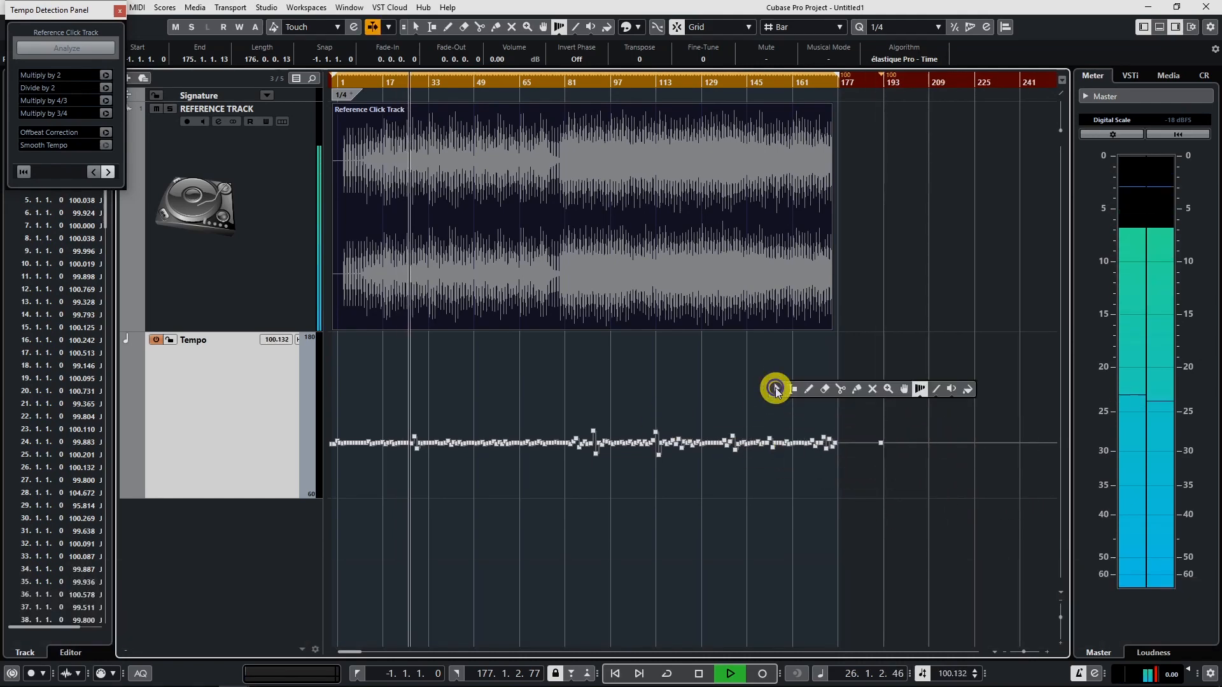
{"action": "left_click", "coordinate": [775, 390]}
{"action": "left_click", "coordinate": [636, 365]}
{"action": "left_click_drag", "start_coordinate": [906, 384], "coordinate": [292, 395]}
{"action": "key", "text": "Delete"}
{"action": "key", "text": "space"}
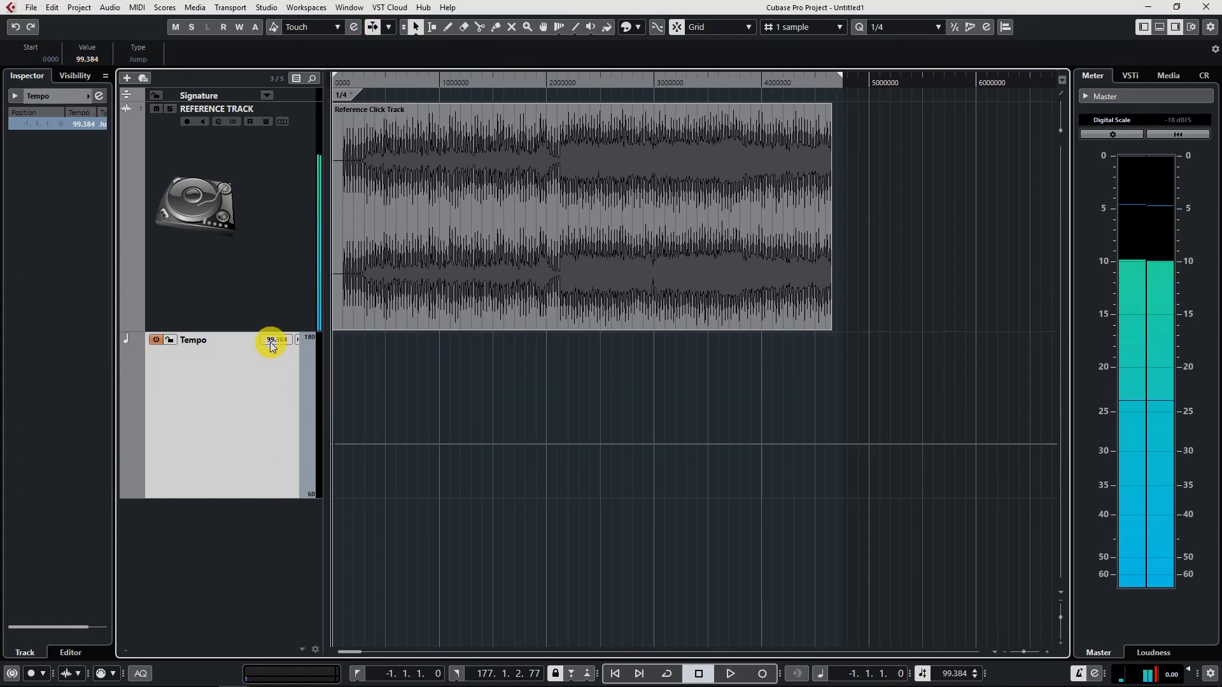
{"action": "left_click", "coordinate": [276, 337]}
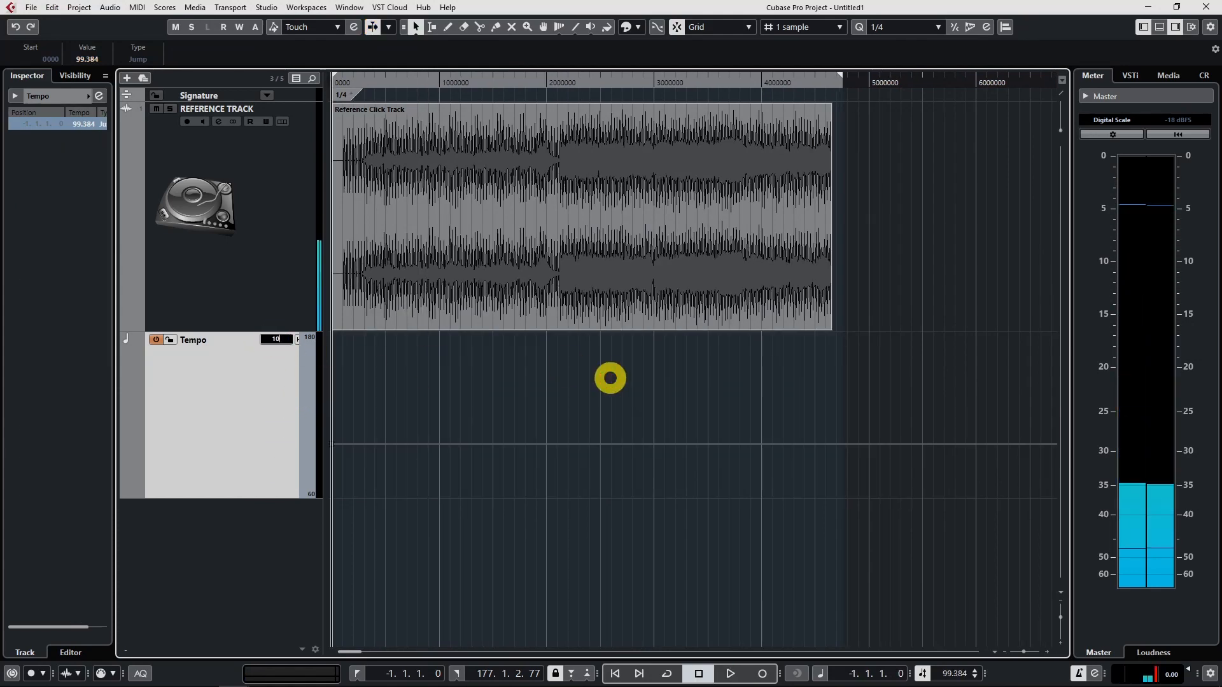
{"action": "key", "text": "Return"}
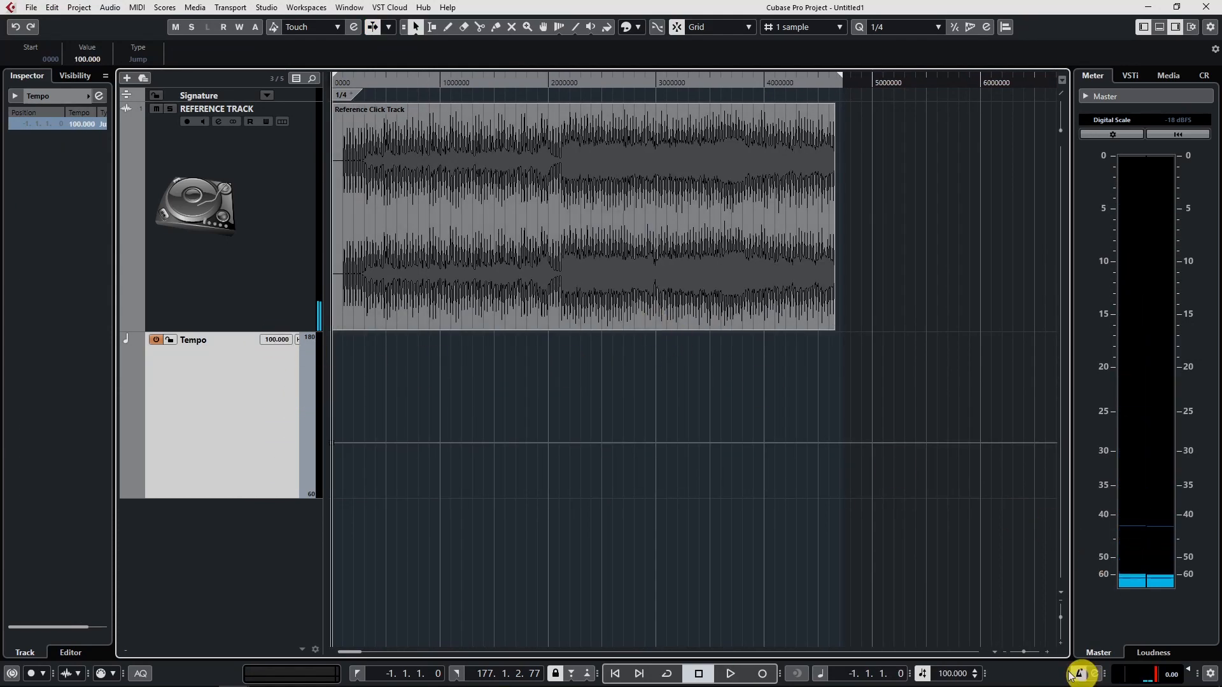
- Play the reference track against the metronome from the start and around the transition to the louder section, checking the timing
{"action": "left_click_drag", "start_coordinate": [1025, 649], "coordinate": [1029, 653]}
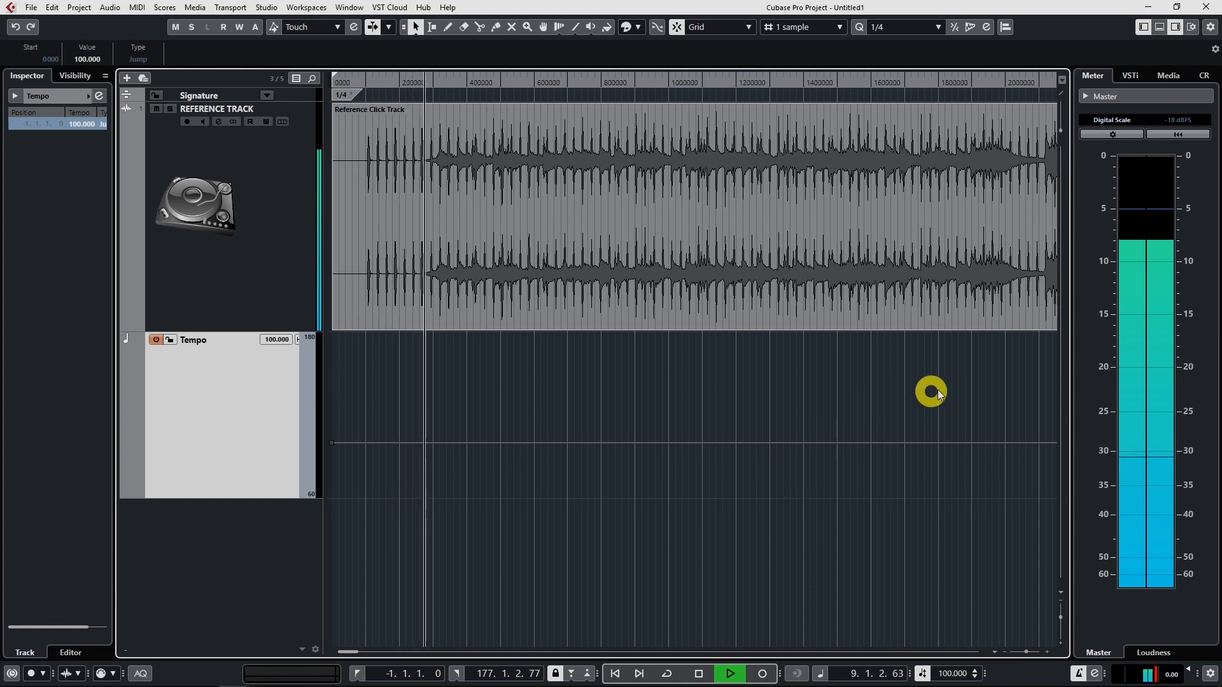
{"action": "scroll", "coordinate": [916, 350], "scroll_direction": "right", "scroll_amount": 3}
{"action": "left_click", "coordinate": [816, 80]}
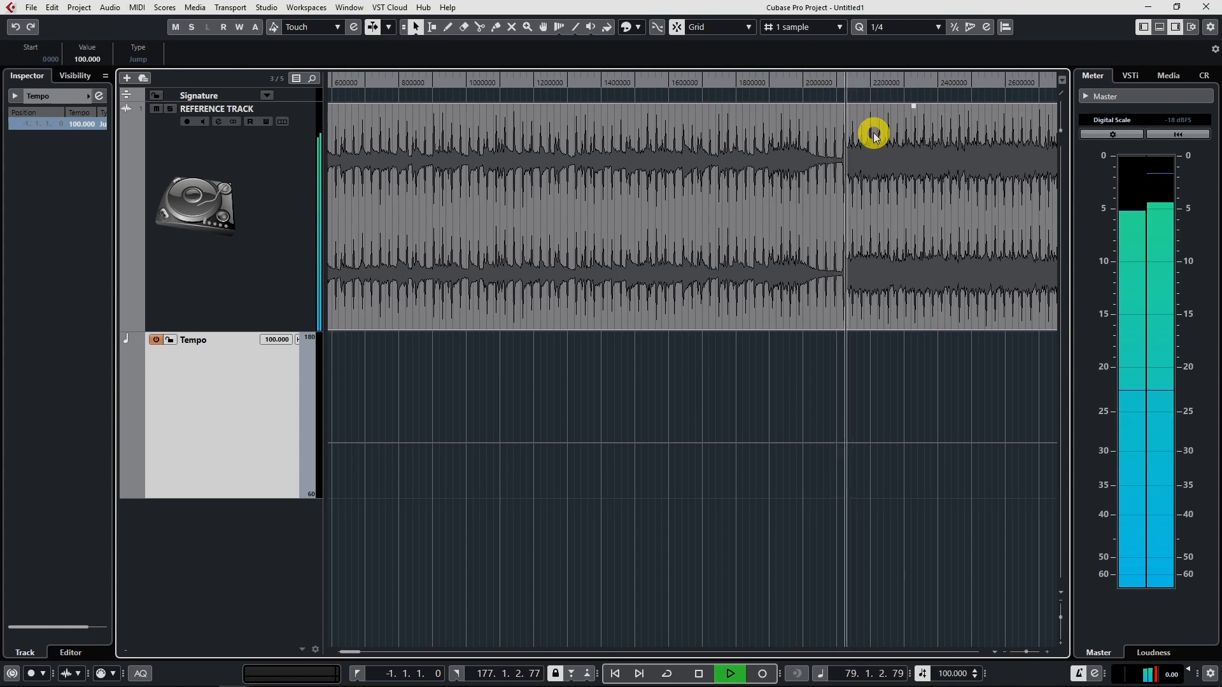
{"action": "scroll", "coordinate": [518, 391], "scroll_direction": "left", "scroll_amount": 3}
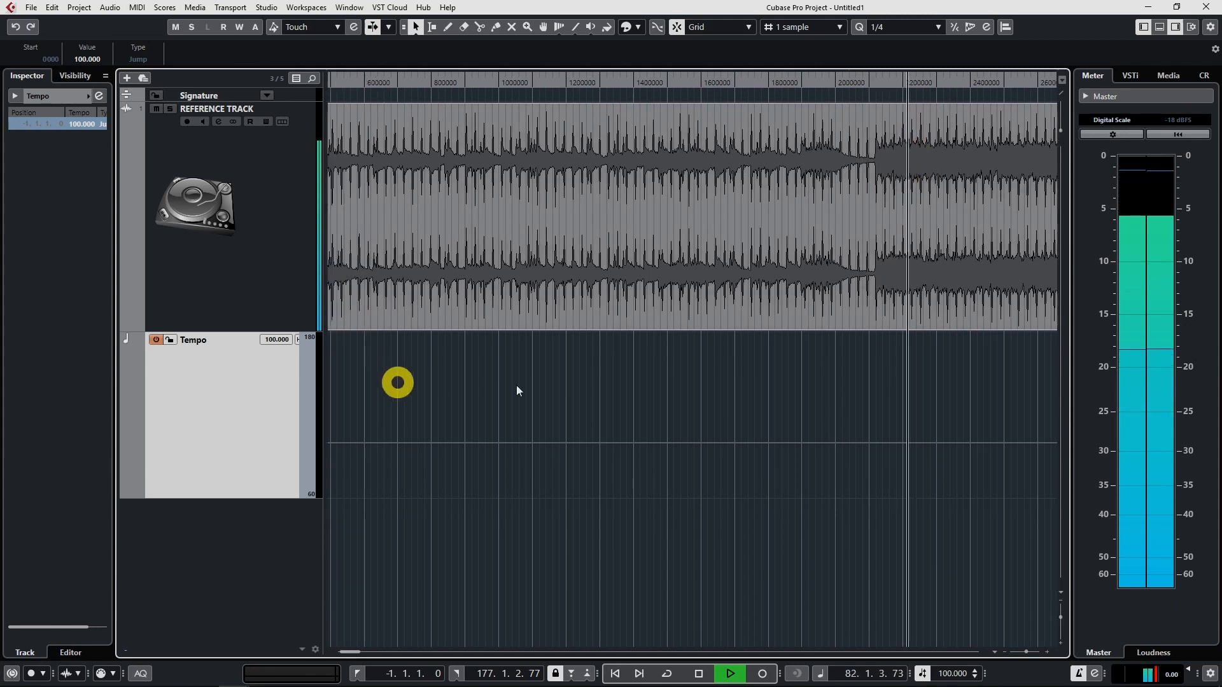
{"action": "key", "text": "space"}
- Remove the Tempo track and the Signature track from the project
{"action": "right_click", "coordinate": [247, 376]}
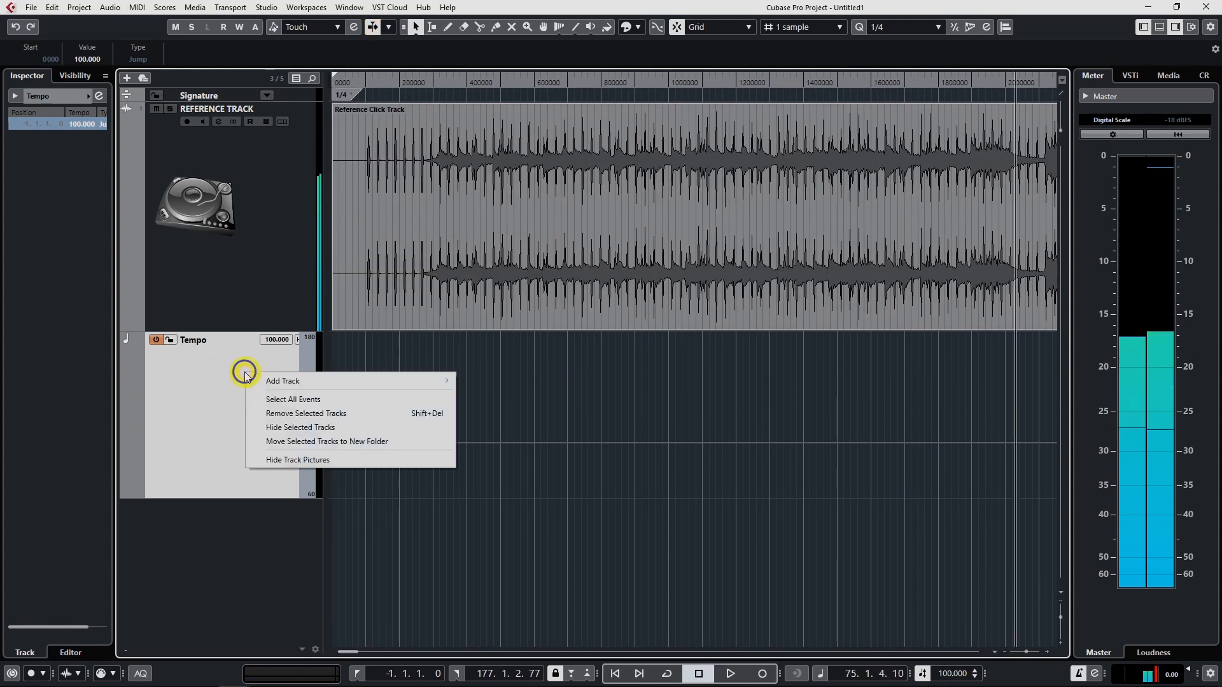
{"action": "left_click", "coordinate": [300, 410]}
{"action": "left_click", "coordinate": [583, 380]}
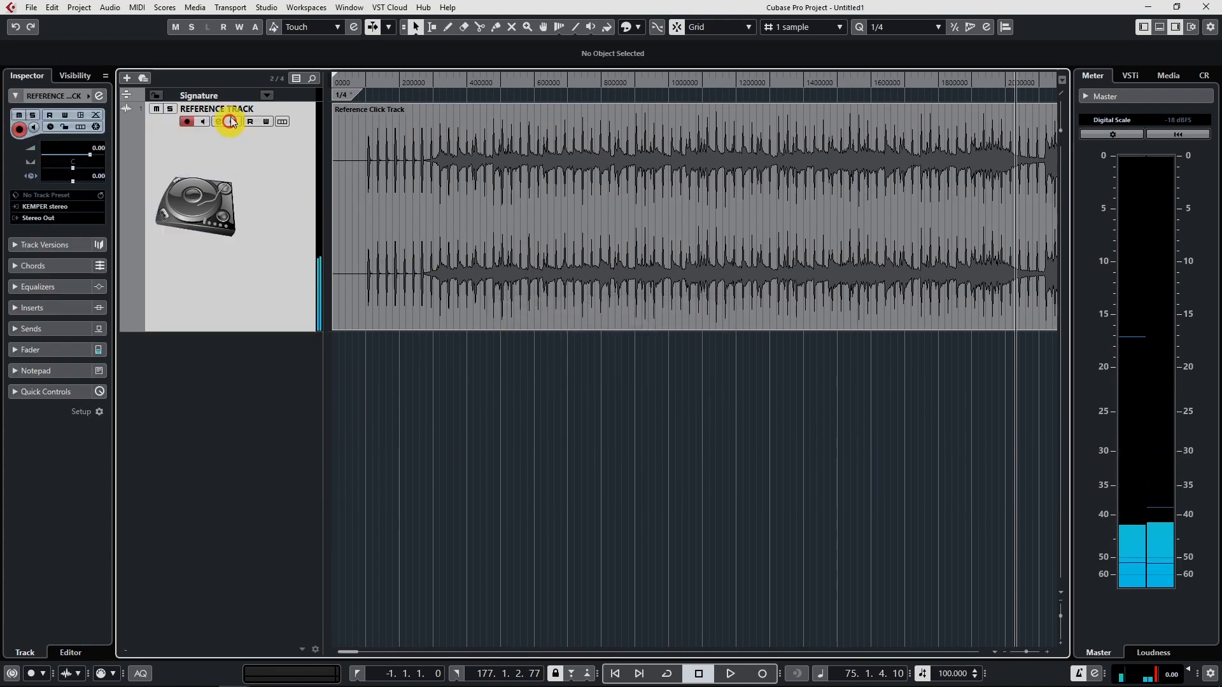
{"action": "right_click", "coordinate": [213, 96]}
{"action": "left_click", "coordinate": [258, 138]}
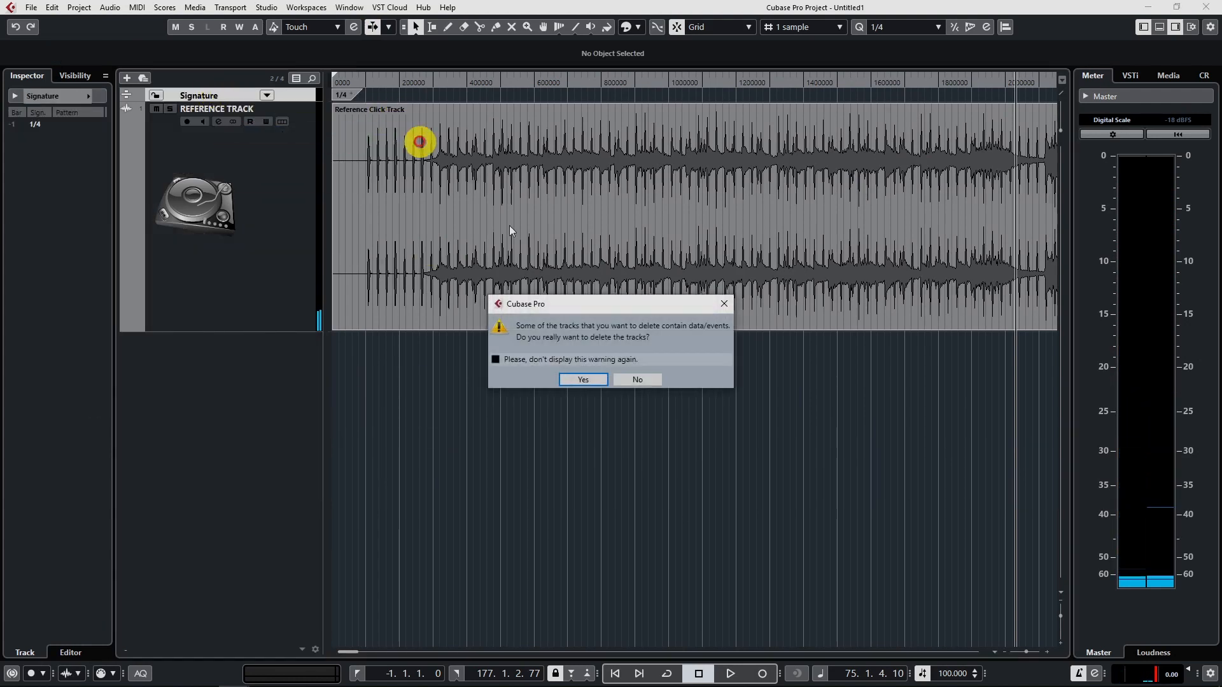
{"action": "left_click", "coordinate": [582, 381]}
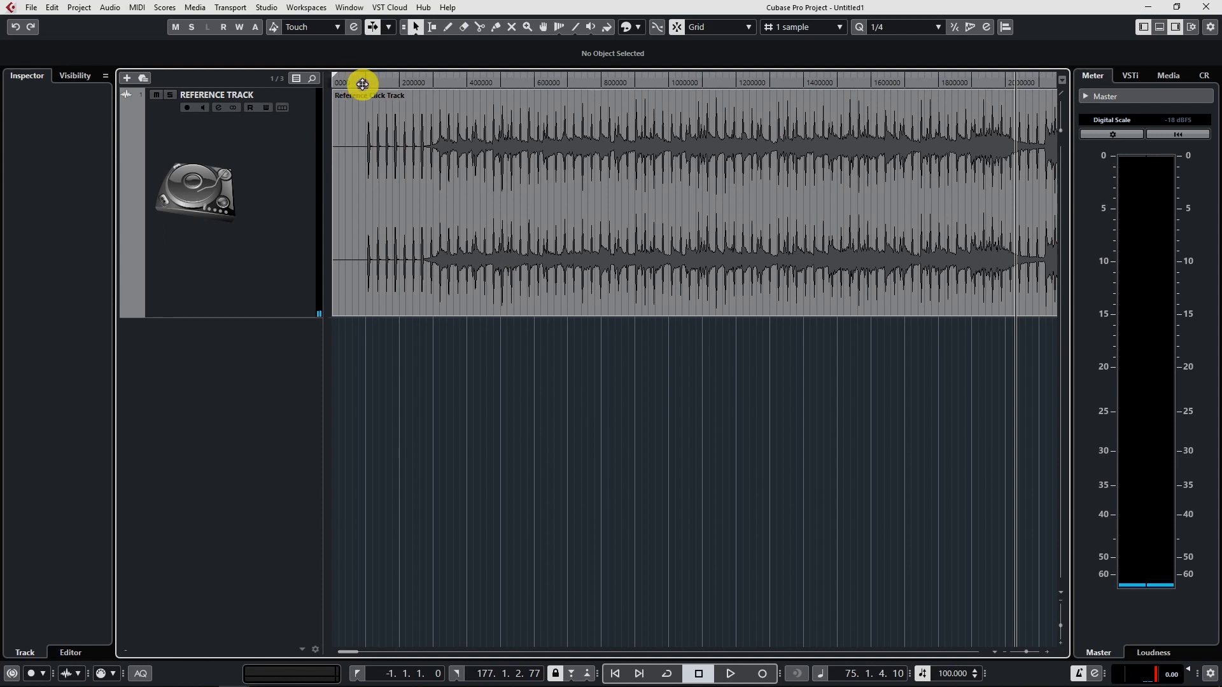
- Set the ruler to Bars+Beats and place the cursor at bar 3, on the first click of the reference track
{"action": "left_click_drag", "start_coordinate": [359, 83], "coordinate": [251, 93]}
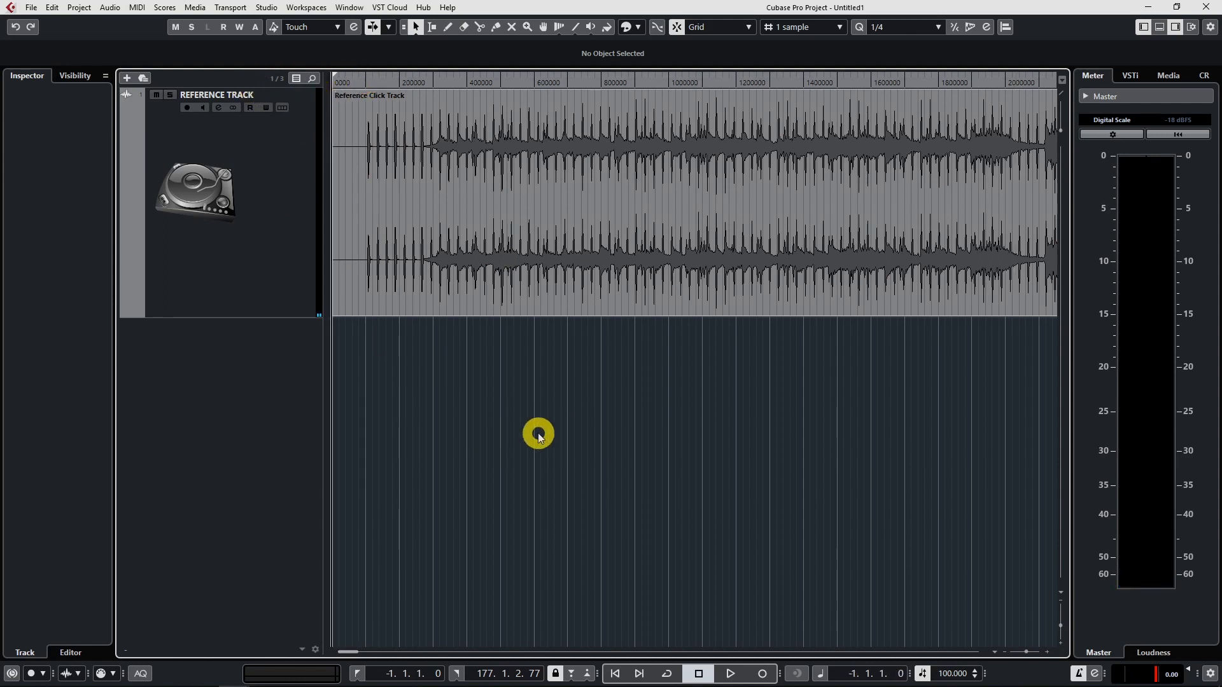
{"action": "left_click_drag", "start_coordinate": [1026, 652], "coordinate": [1028, 652]}
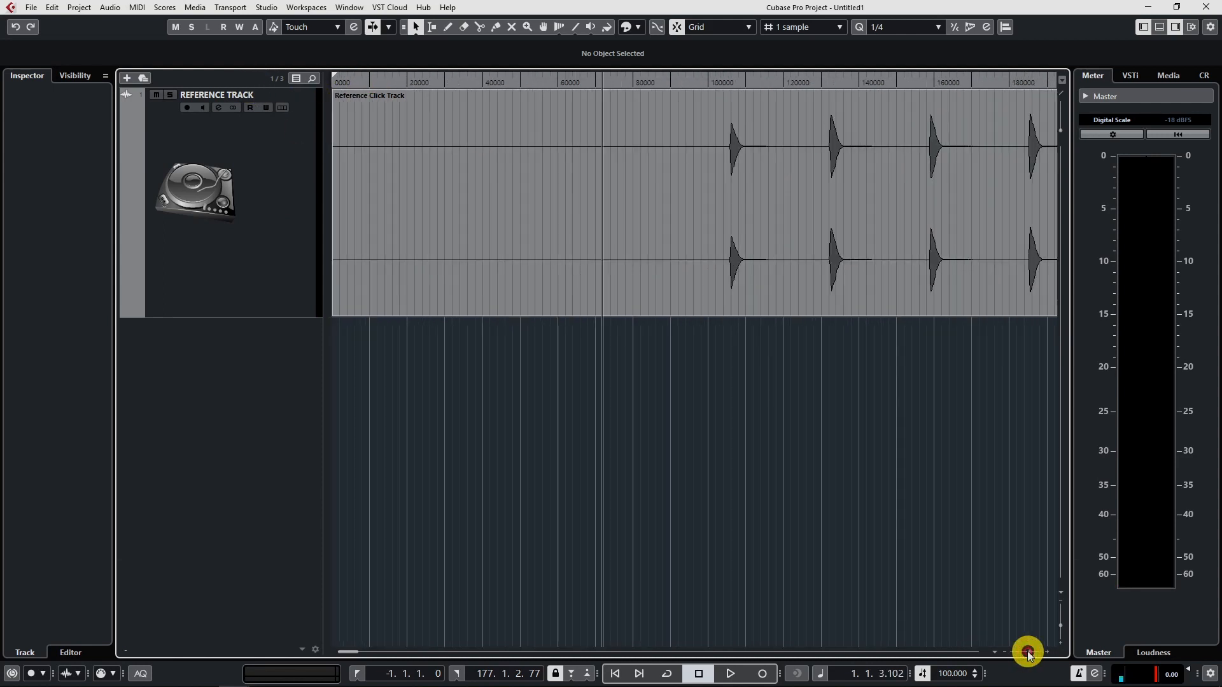
{"action": "scroll", "coordinate": [554, 210], "scroll_direction": "right", "scroll_amount": 4}
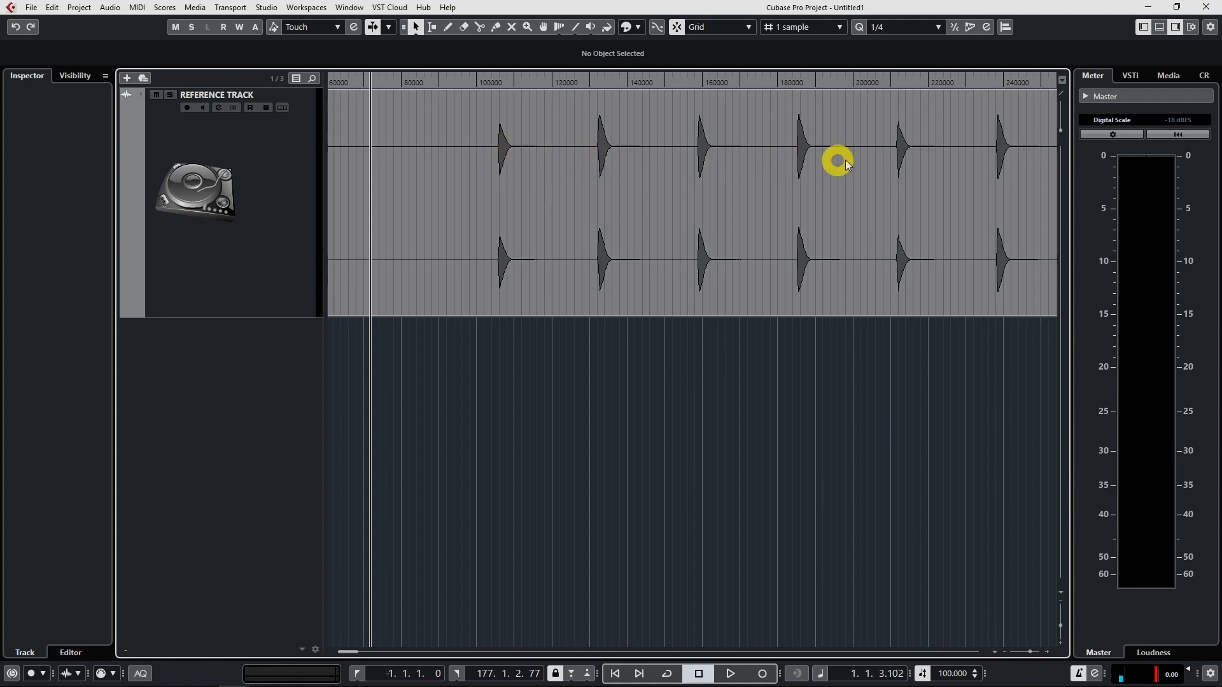
{"action": "right_click", "coordinate": [488, 84]}
{"action": "left_click", "coordinate": [503, 88]}
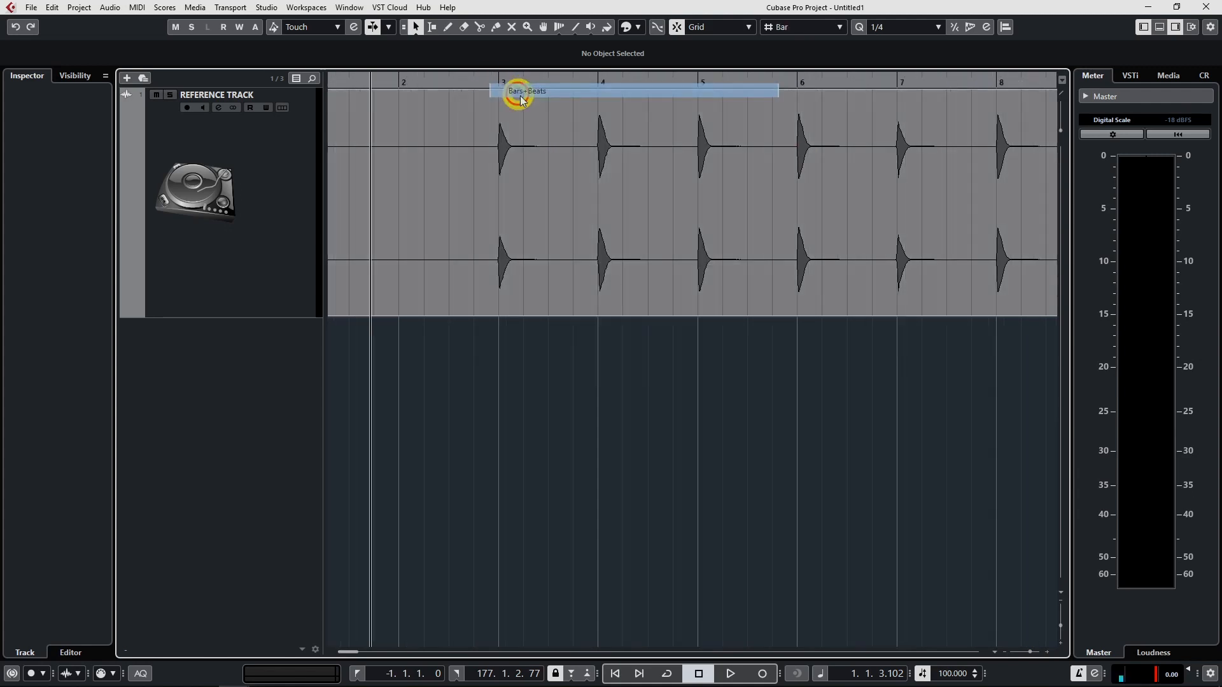
{"action": "left_click", "coordinate": [501, 78]}
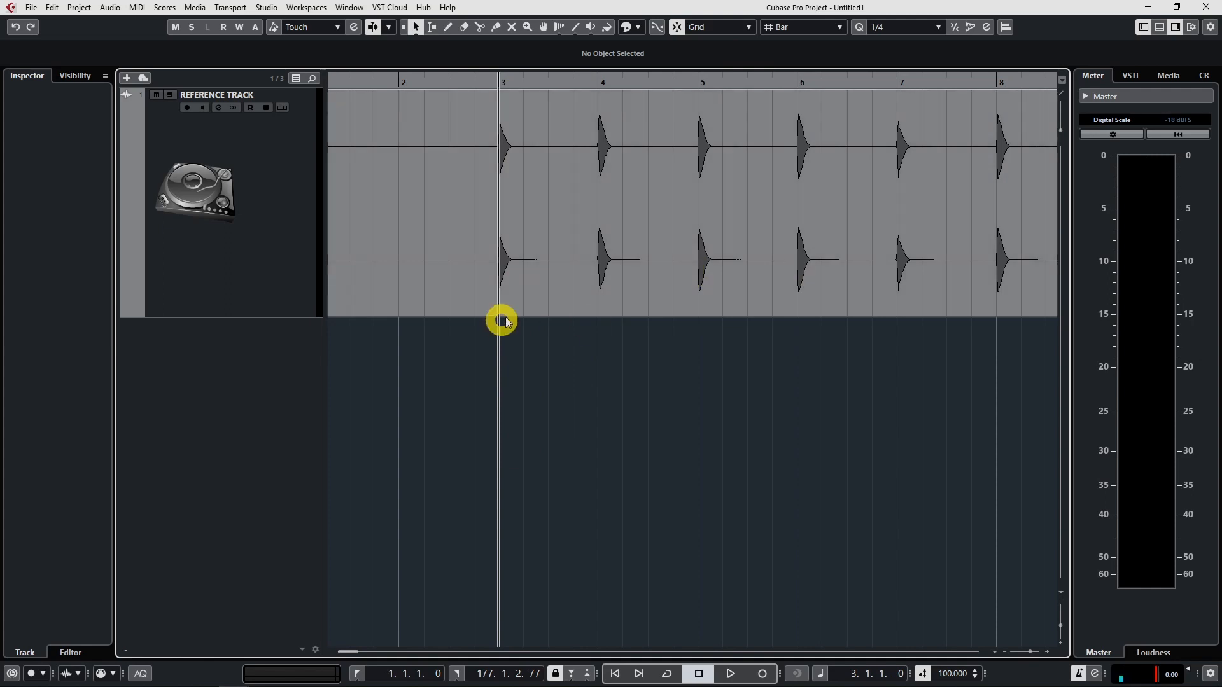
- Duplicate the reference track and name the copy CLICK TRACK - REVERSED
{"action": "left_click", "coordinate": [255, 290]}
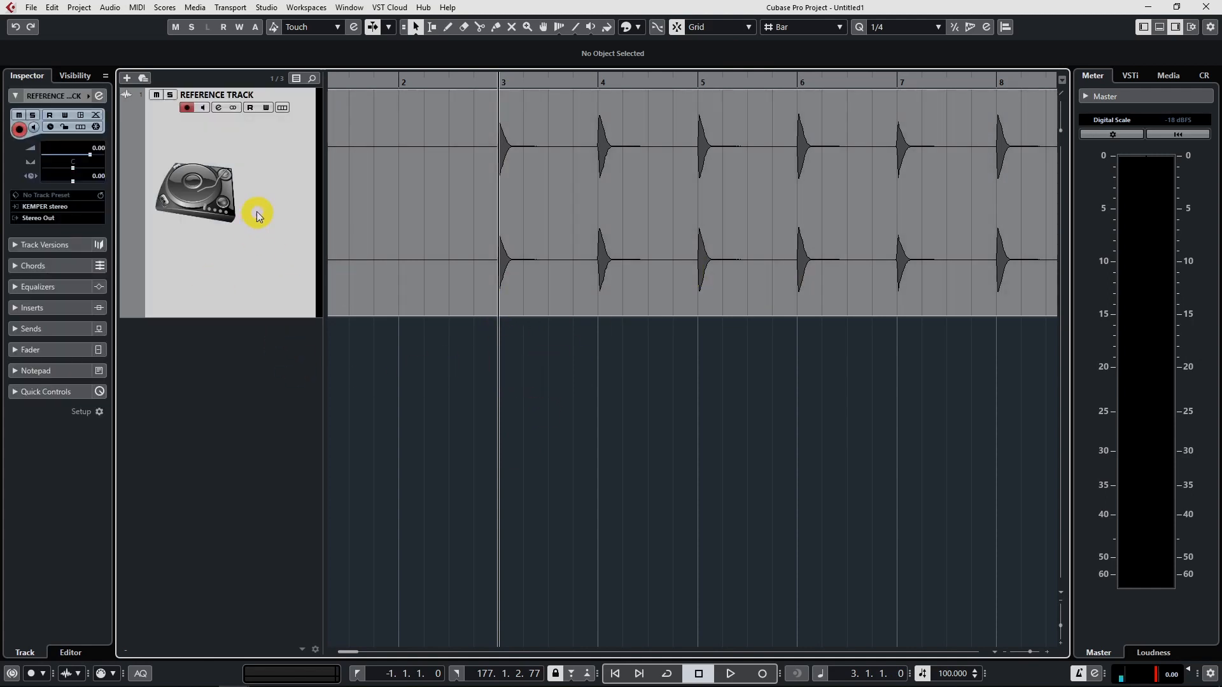
{"action": "right_click", "coordinate": [272, 191]}
{"action": "left_click", "coordinate": [292, 224]}
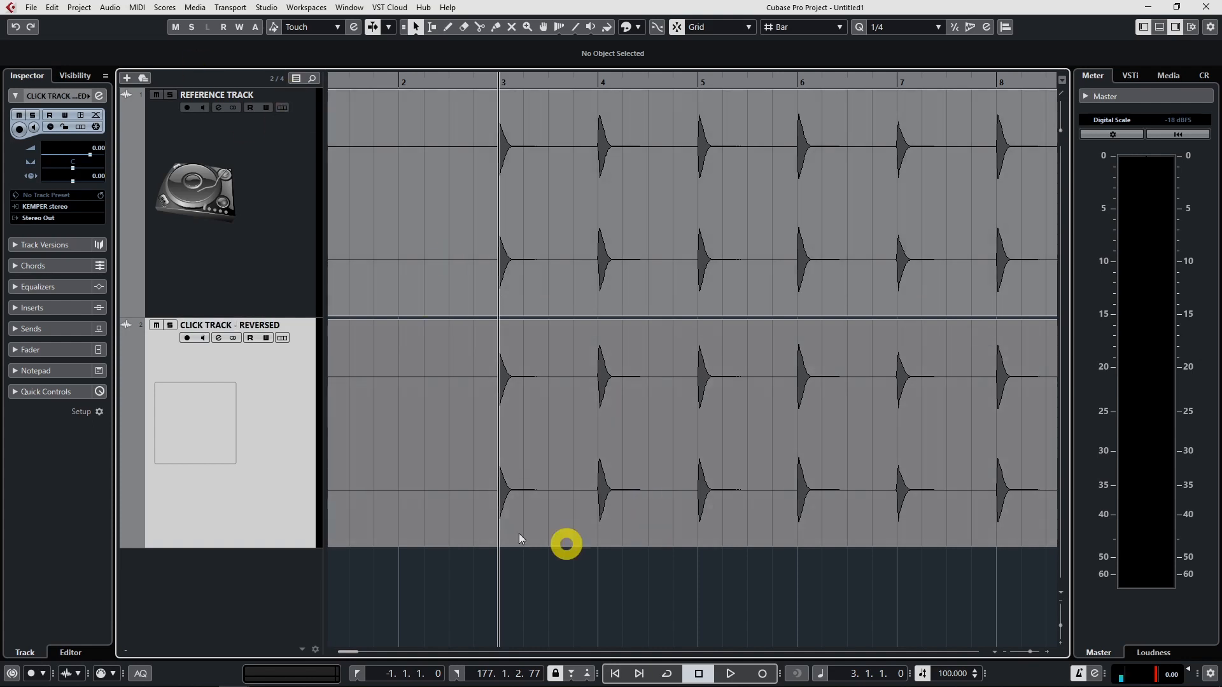
- Split the event on the duplicated track at bar 3 and delete the silent part before it
{"action": "right_click", "coordinate": [499, 409]}
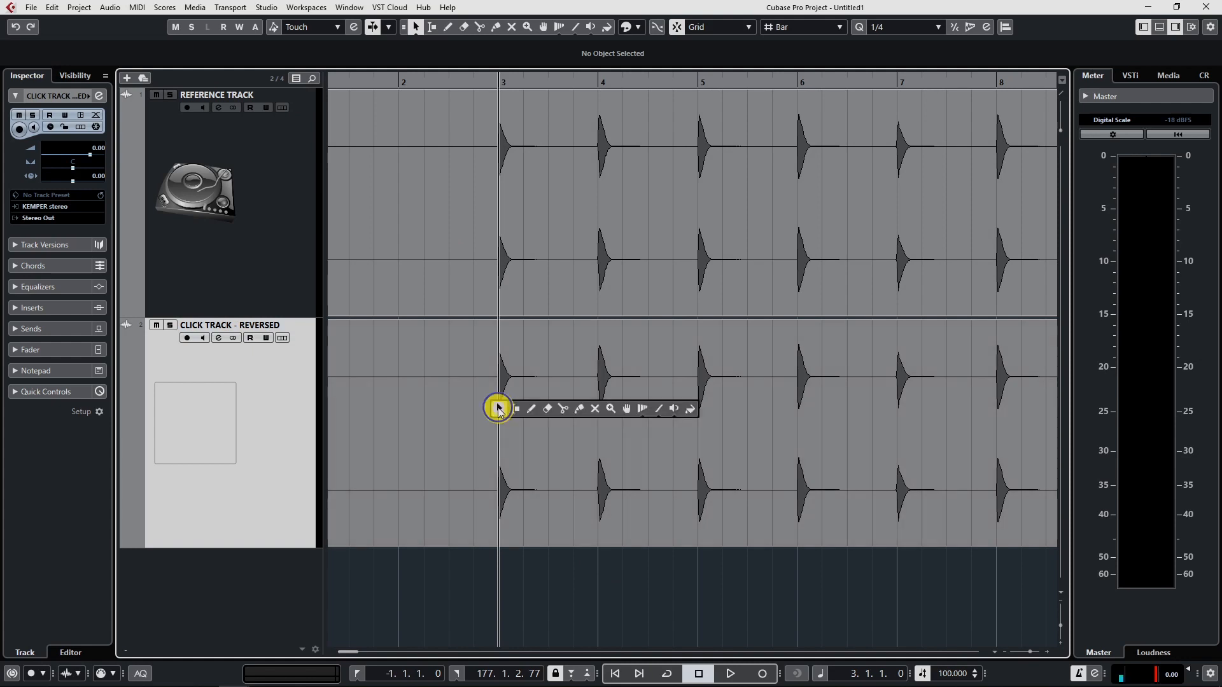
{"action": "left_click", "coordinate": [562, 409]}
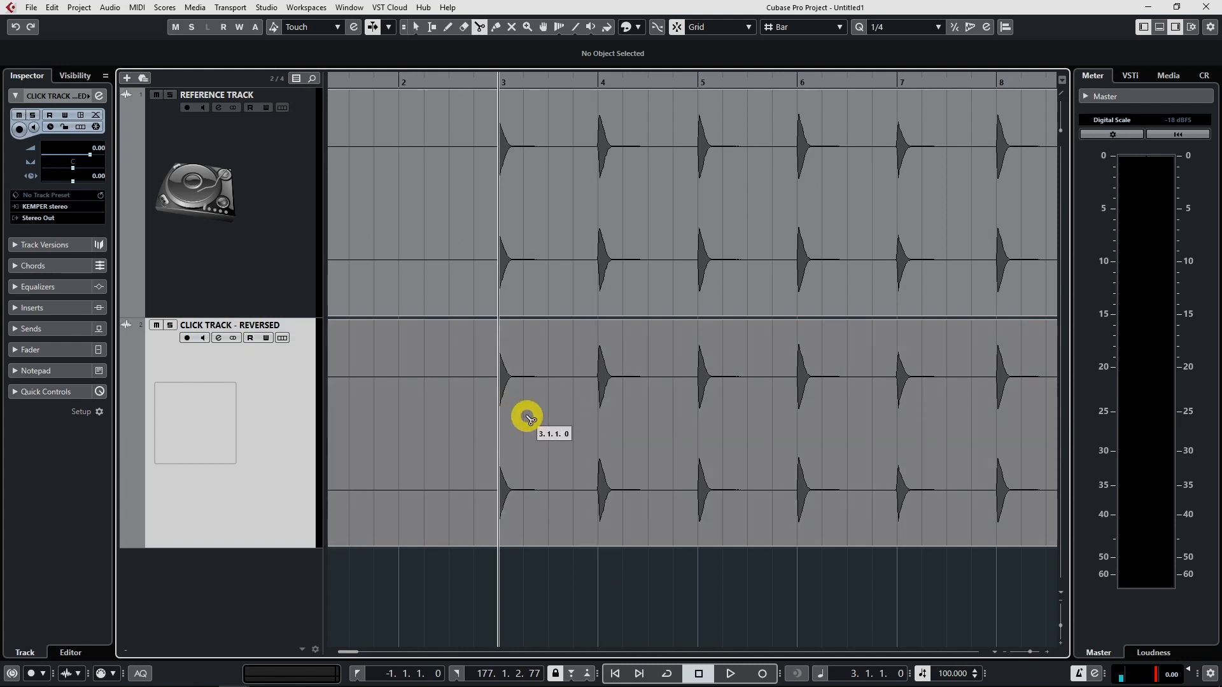
{"action": "right_click", "coordinate": [478, 406]}
{"action": "left_click", "coordinate": [478, 406]}
{"action": "left_click", "coordinate": [434, 395]}
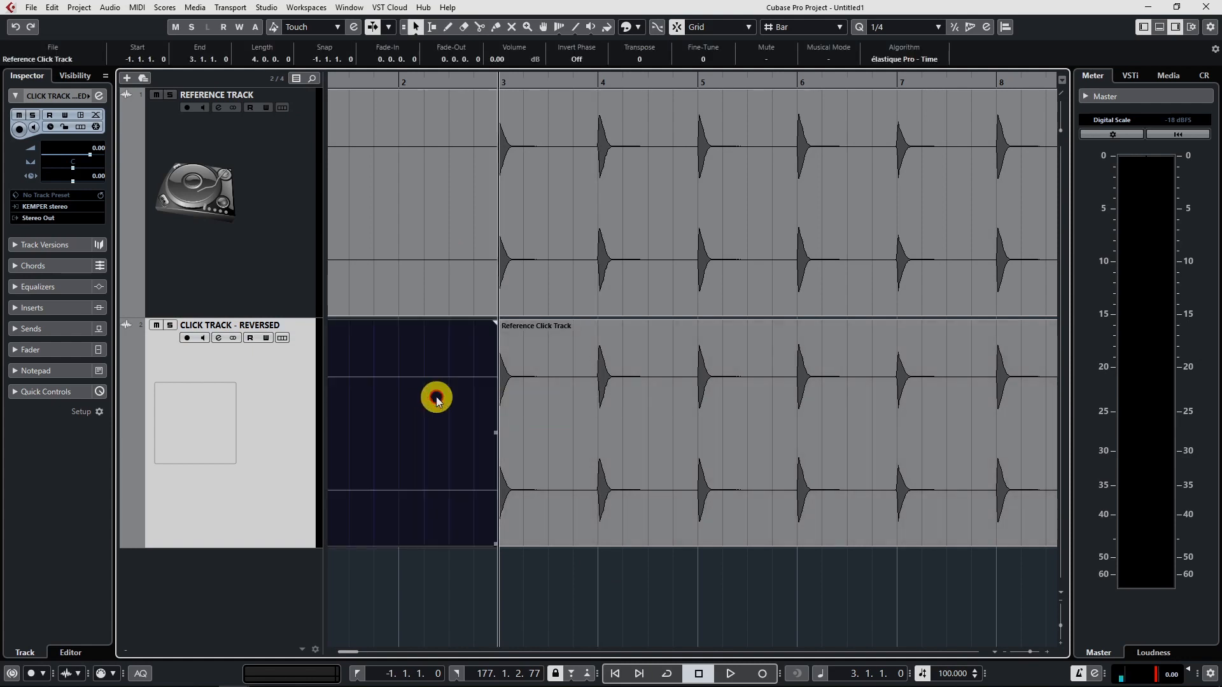
{"action": "key", "text": "Delete"}
- Split the CLICK TRACK - REVERSED event at bar 7 and delete everything after it, keeping only four bars of clicks
{"action": "left_click", "coordinate": [518, 399]}
{"action": "right_click", "coordinate": [644, 380]}
{"action": "left_click", "coordinate": [701, 381]}
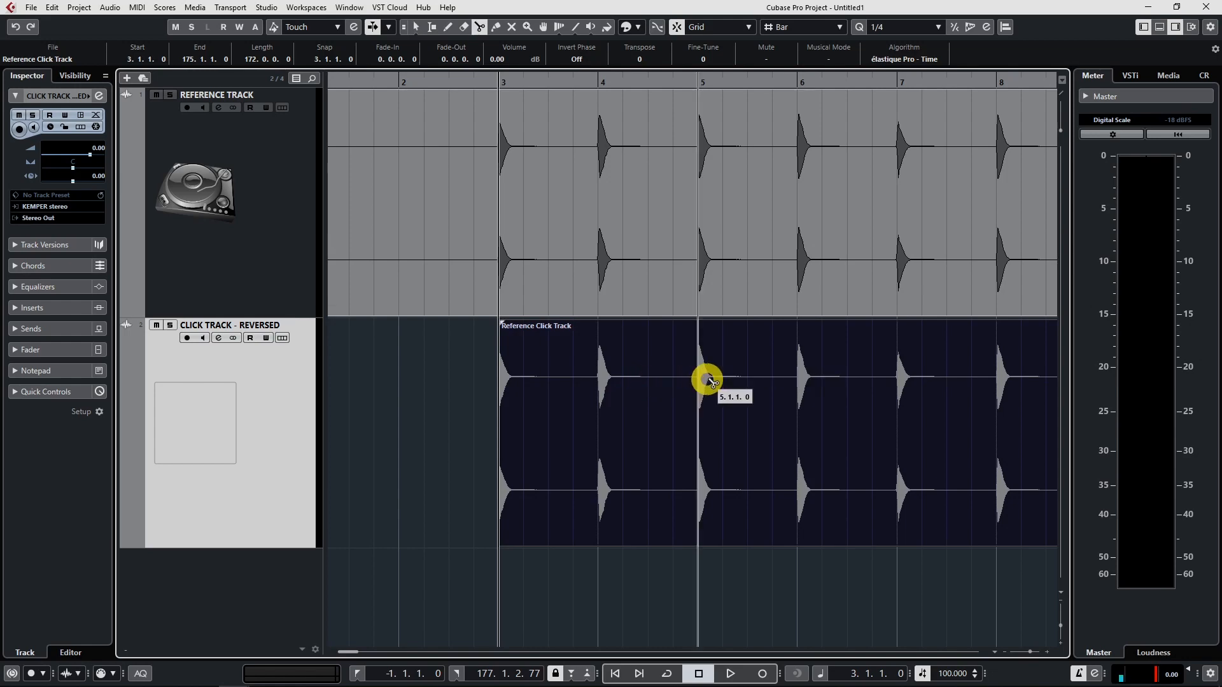
{"action": "left_click", "coordinate": [897, 398]}
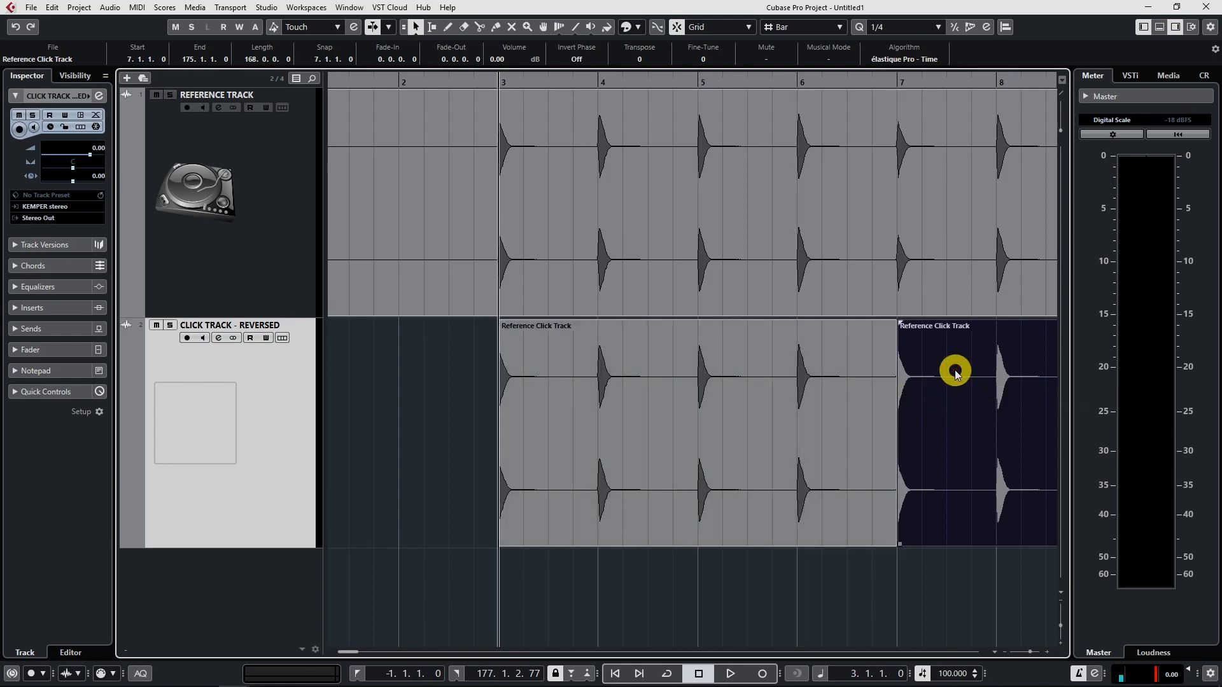
{"action": "key", "text": "Delete"}
- Play the four-bar click section together with the reference track from bar 3
{"action": "left_click_drag", "start_coordinate": [1033, 651], "coordinate": [1026, 652]}
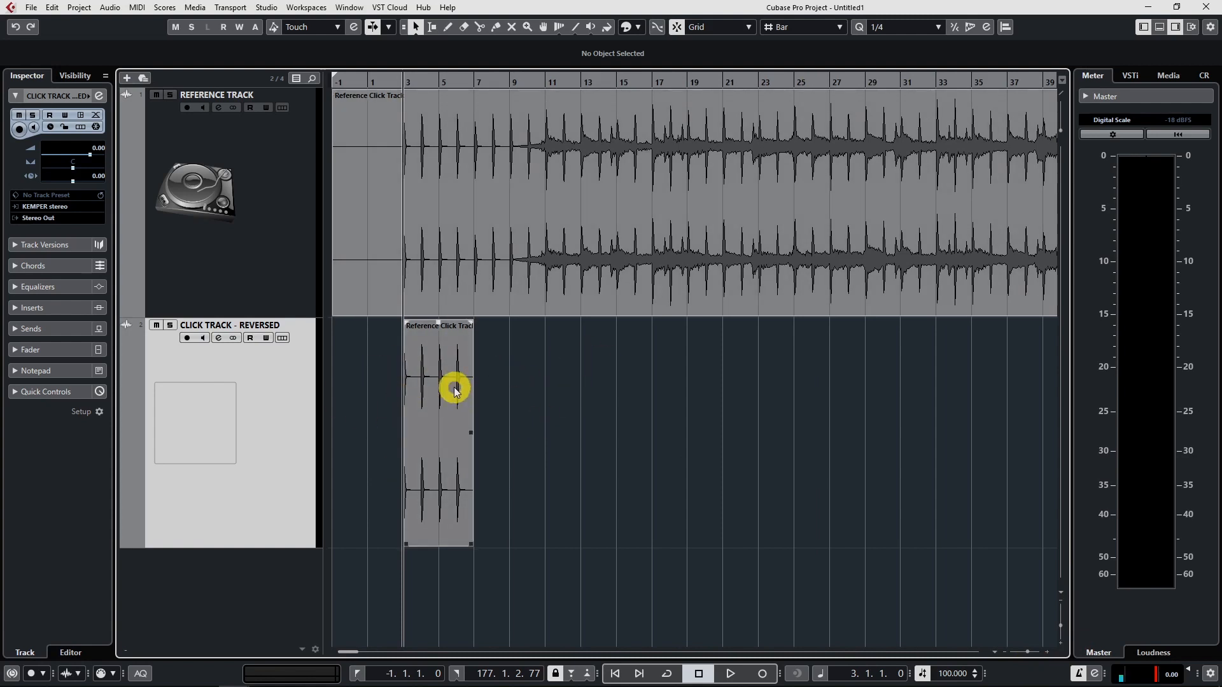
{"action": "key", "text": "space"}
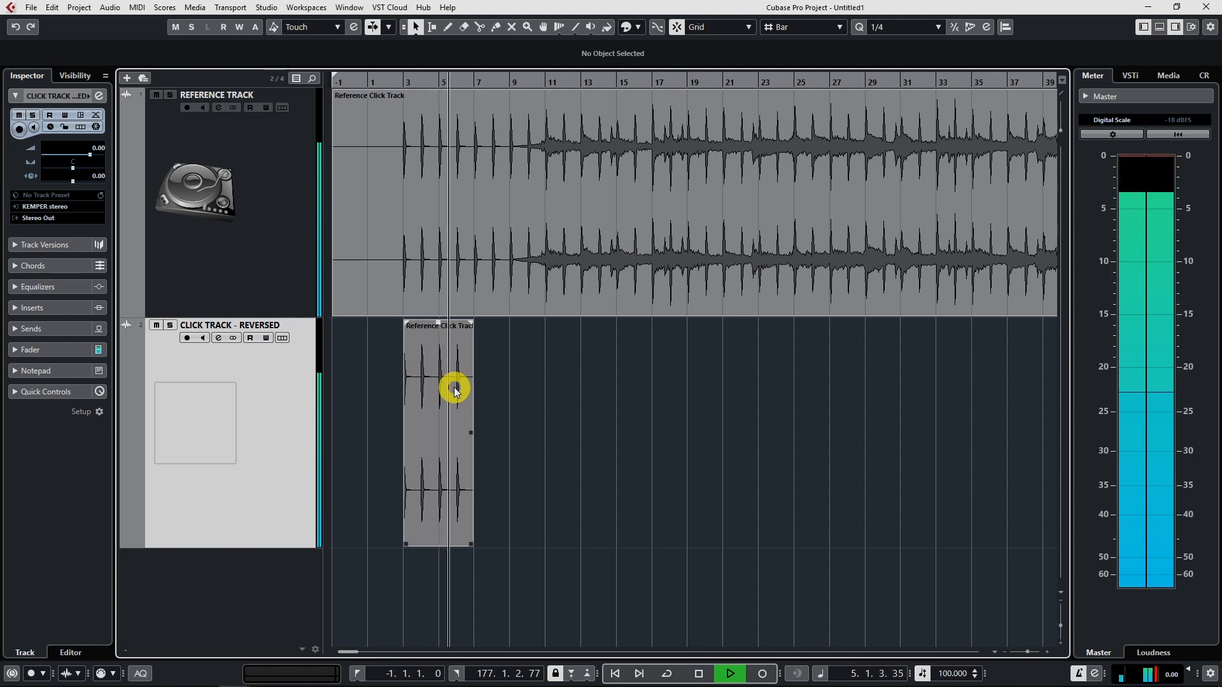
{"action": "key", "text": "space"}
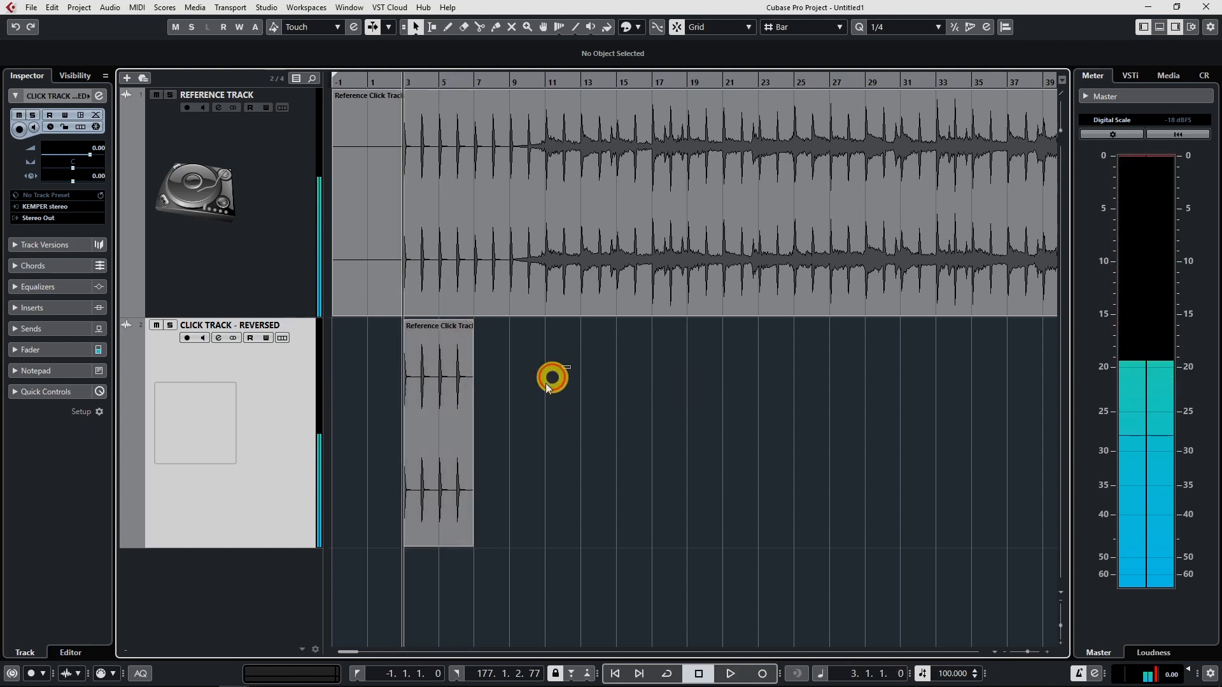
- Duplicate the four-bar click event, doubling the selection each time, until the copies fill bars 3 to 35
{"action": "left_click_drag", "start_coordinate": [547, 386], "coordinate": [386, 477]}
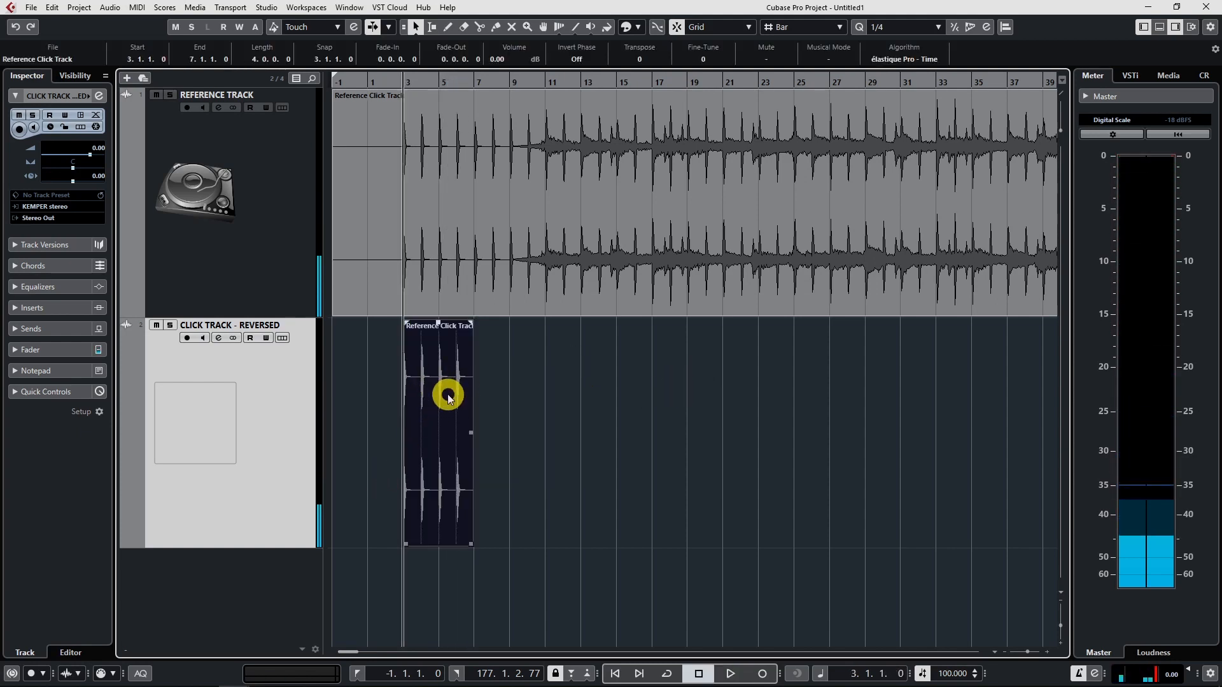
{"action": "key", "text": "ctrl+c"}
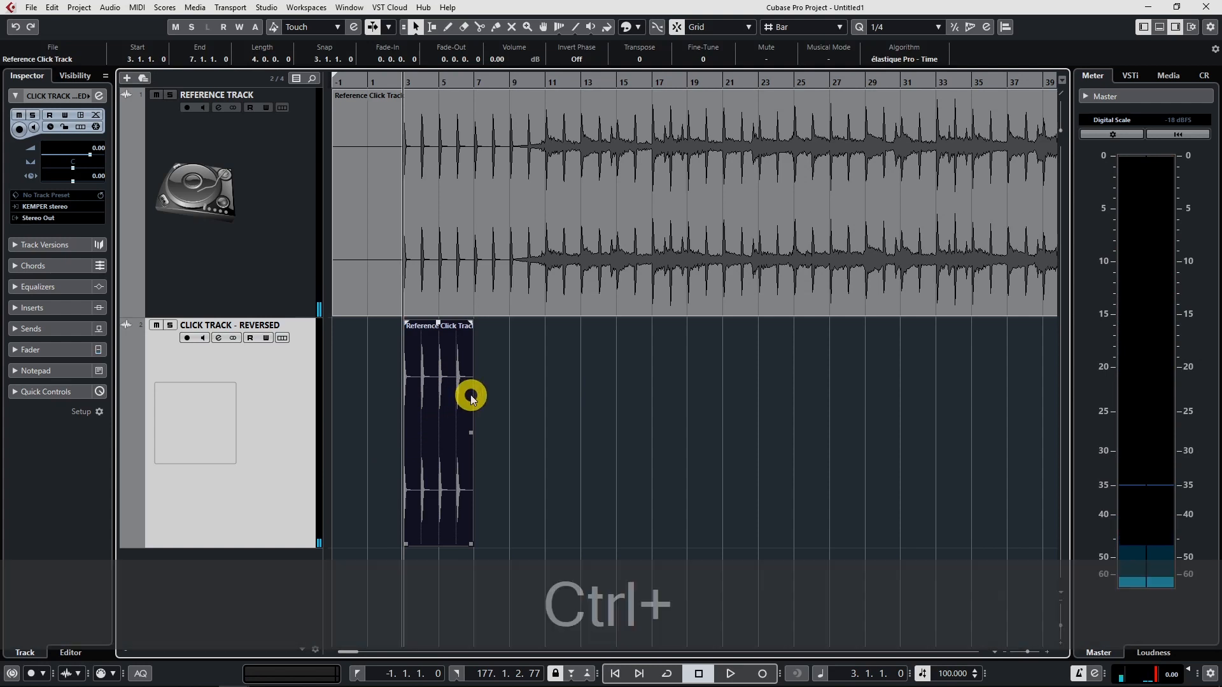
{"action": "key", "text": "ctrl+d"}
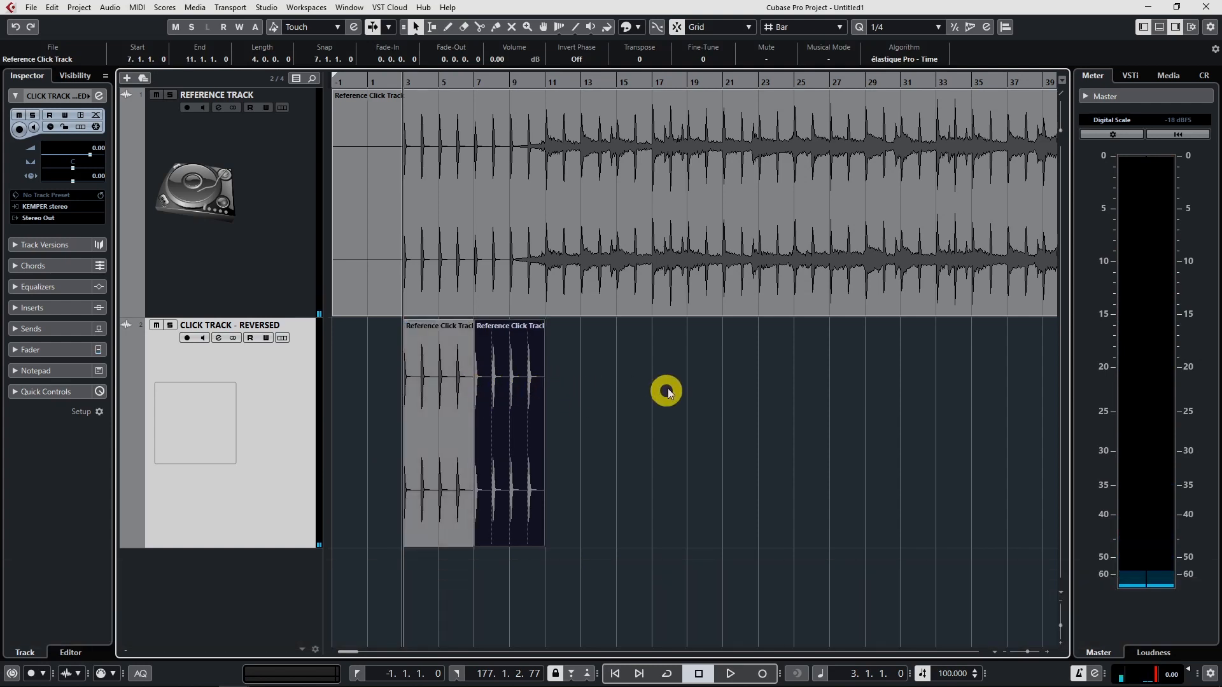
{"action": "left_click_drag", "start_coordinate": [682, 371], "coordinate": [446, 458]}
{"action": "key", "text": "ctrl+c"}
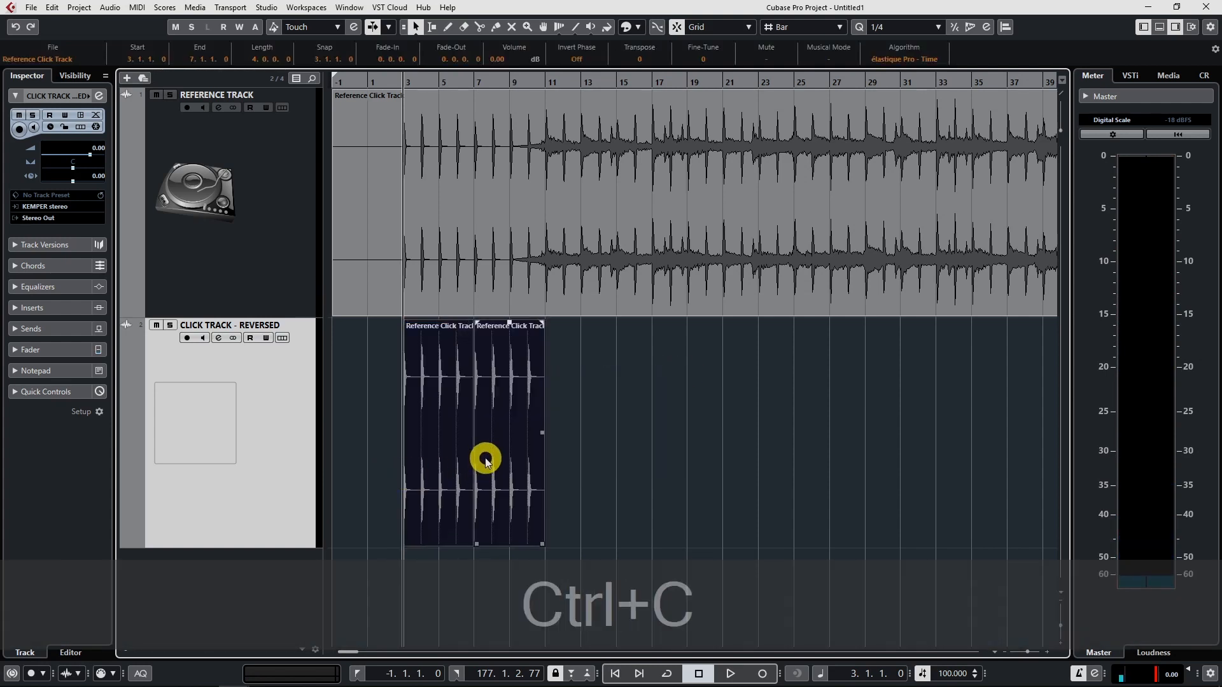
{"action": "key", "text": "ctrl+d"}
{"action": "left_click_drag", "start_coordinate": [828, 370], "coordinate": [447, 455]}
{"action": "key", "text": "ctrl+c"}
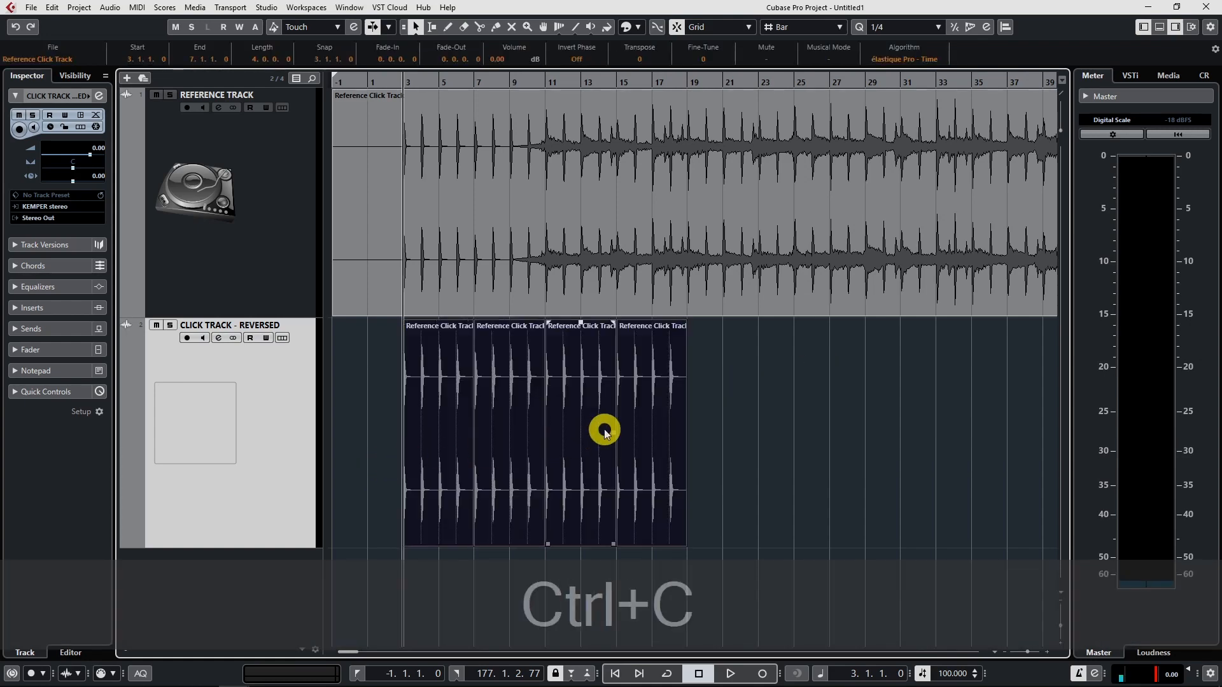
{"action": "key", "text": "ctrl+d"}
- Keep duplicating the whole run of click events until it extends past the end of the reference track
{"action": "left_click_drag", "start_coordinate": [1015, 411], "coordinate": [381, 499]}
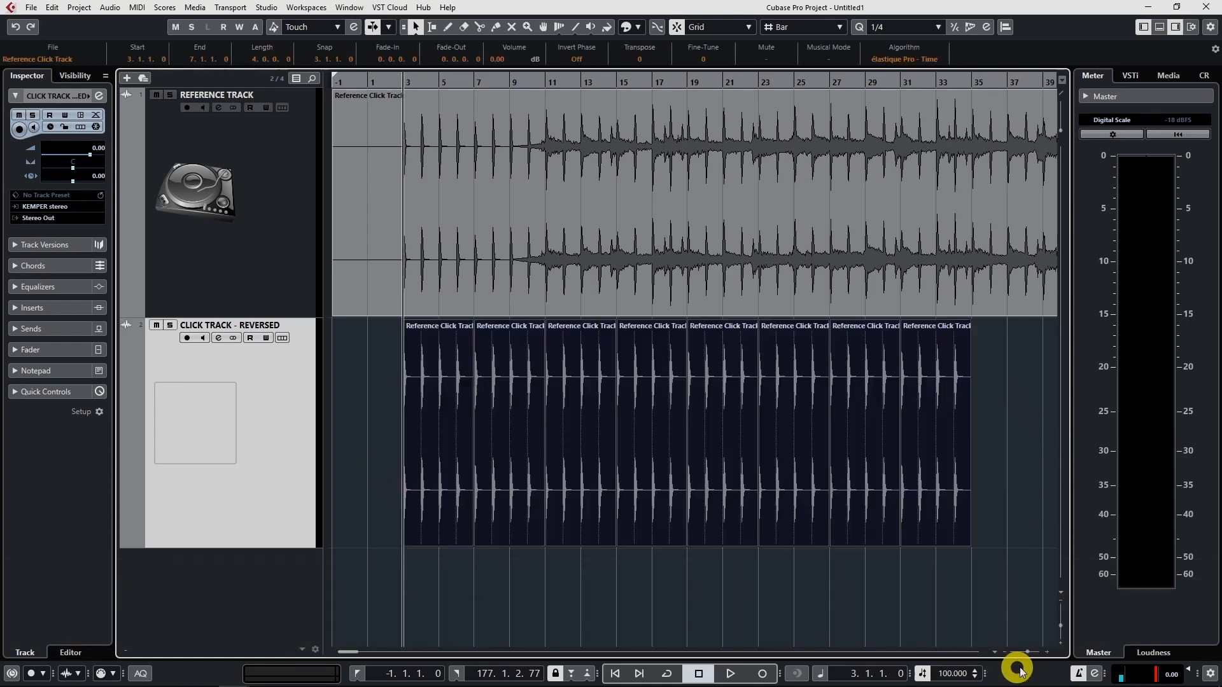
{"action": "left_click_drag", "start_coordinate": [1033, 656], "coordinate": [1023, 650]}
{"action": "key", "text": "ctrl+c"}
{"action": "key", "text": "ctrl+d"}
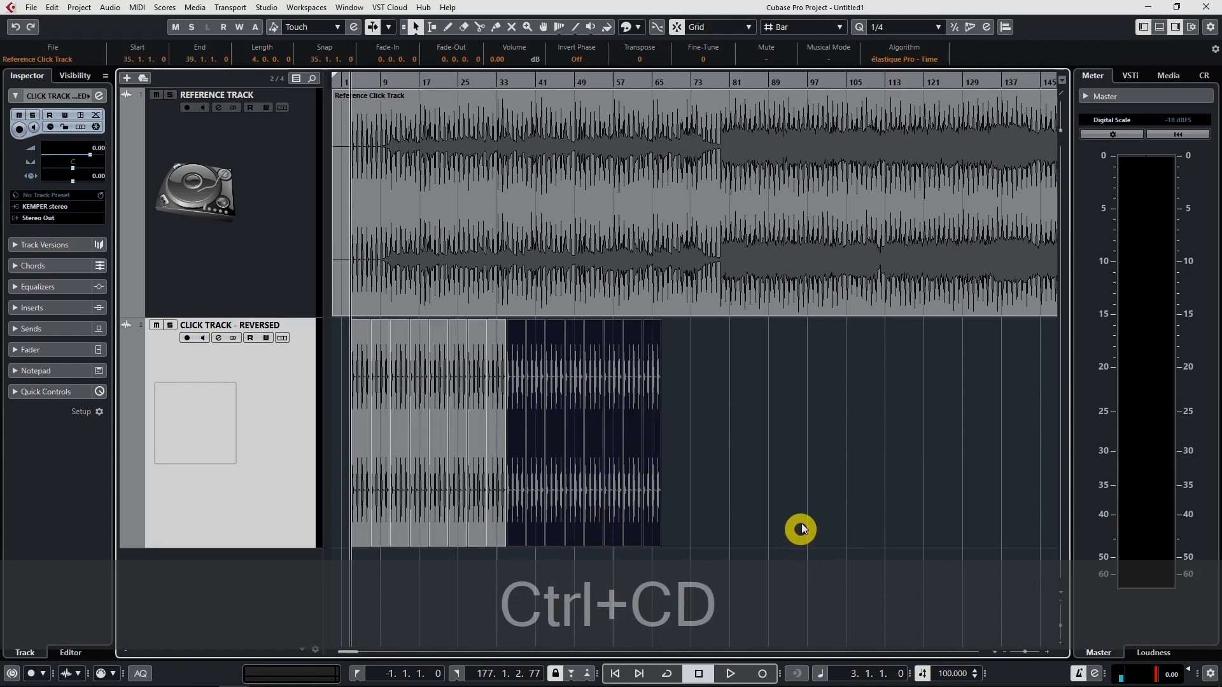
{"action": "left_click_drag", "start_coordinate": [845, 407], "coordinate": [330, 477]}
{"action": "key", "text": "ctrl+c"}
{"action": "key", "text": "ctrl+d"}
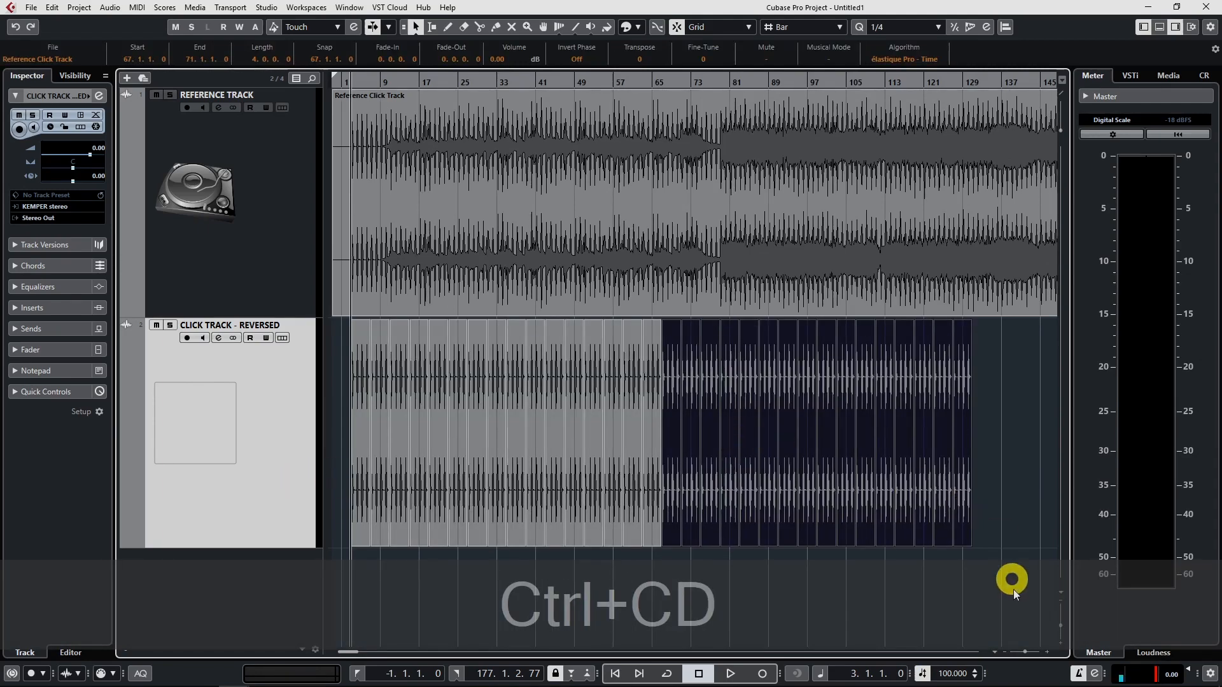
{"action": "left_click_drag", "start_coordinate": [1028, 650], "coordinate": [1023, 648]}
{"action": "key", "text": "ctrl+d"}
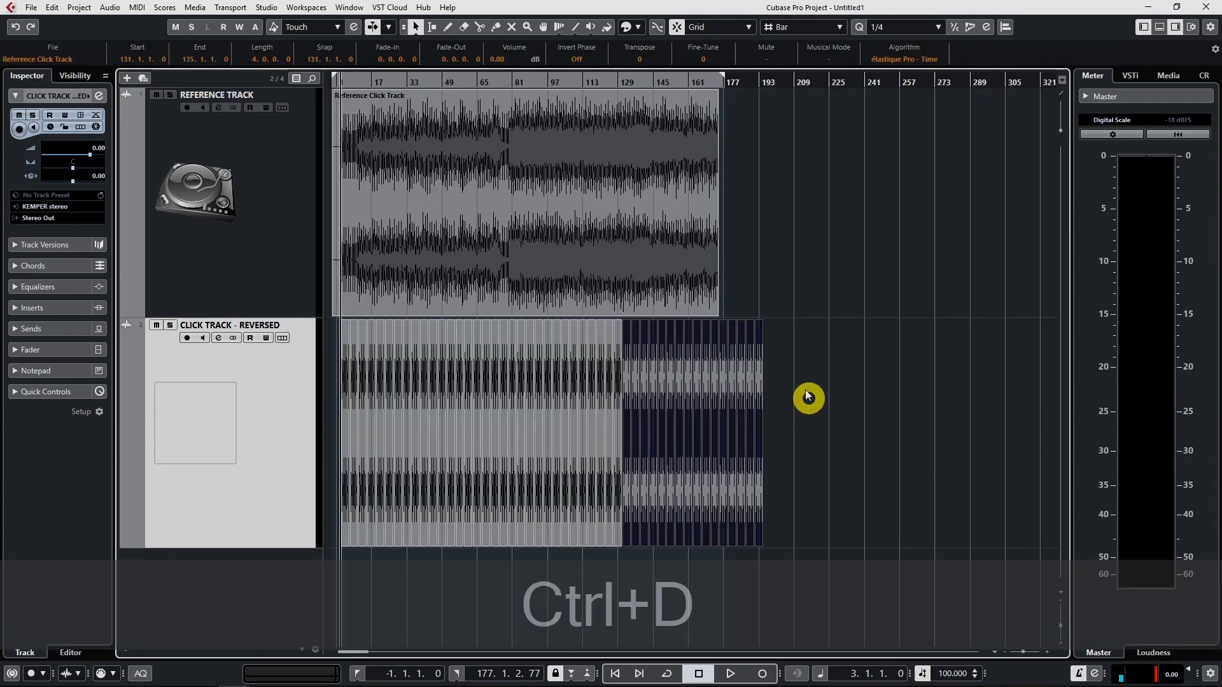
- Delete the surplus click events that lie beyond the end of the reference track
{"action": "left_click_drag", "start_coordinate": [834, 329], "coordinate": [726, 421]}
{"action": "key", "text": "Delete"}
{"action": "left_click", "coordinate": [588, 249]}
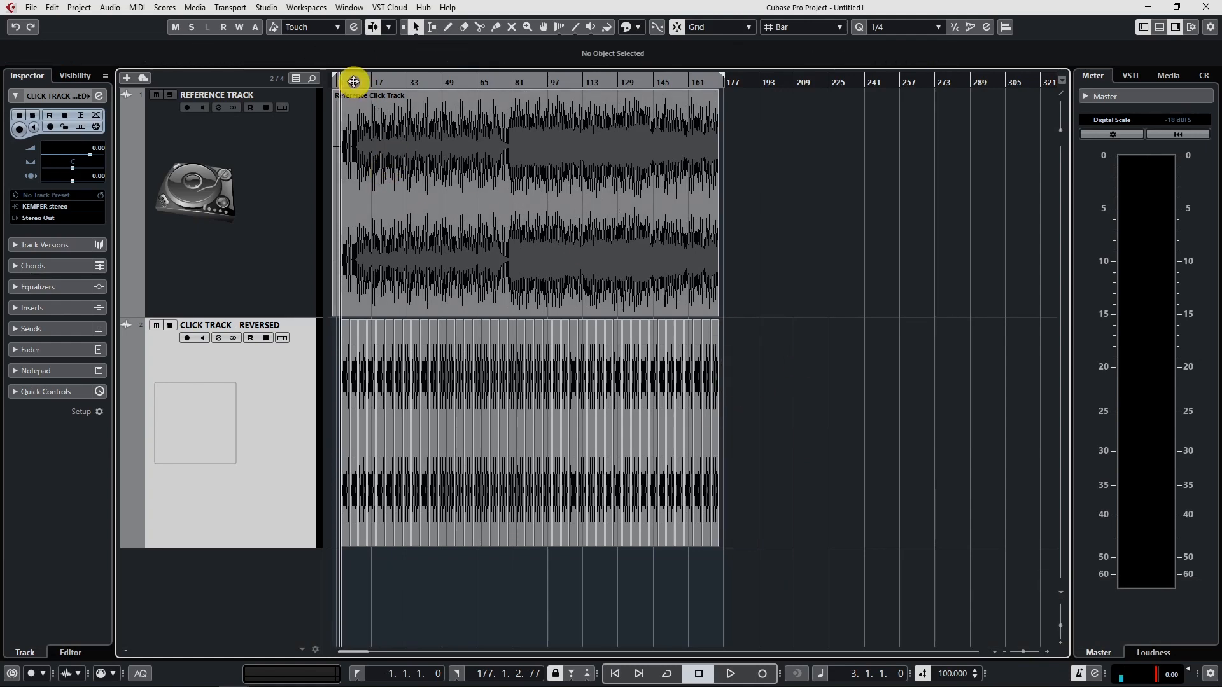
- Play both tracks from bar 3 to check that the copied clicks line up with the reference track
{"action": "left_click_drag", "start_coordinate": [1017, 650], "coordinate": [1023, 655]}
{"action": "key", "text": "space"}
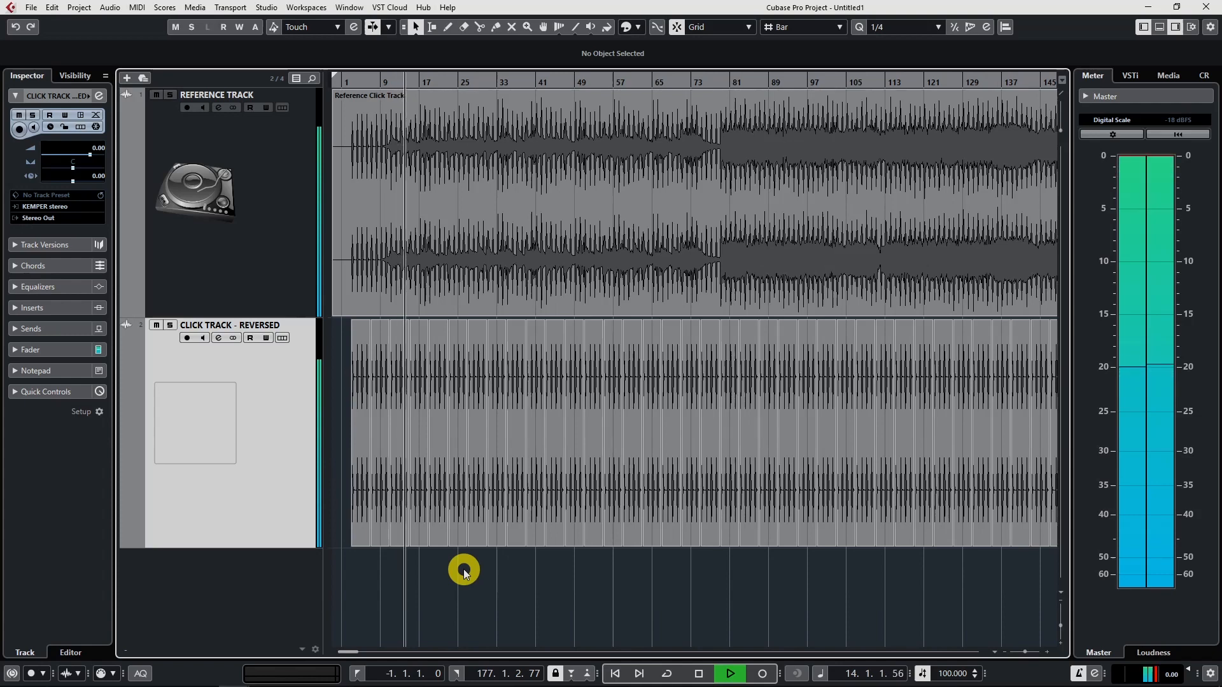
{"action": "key", "text": "space"}
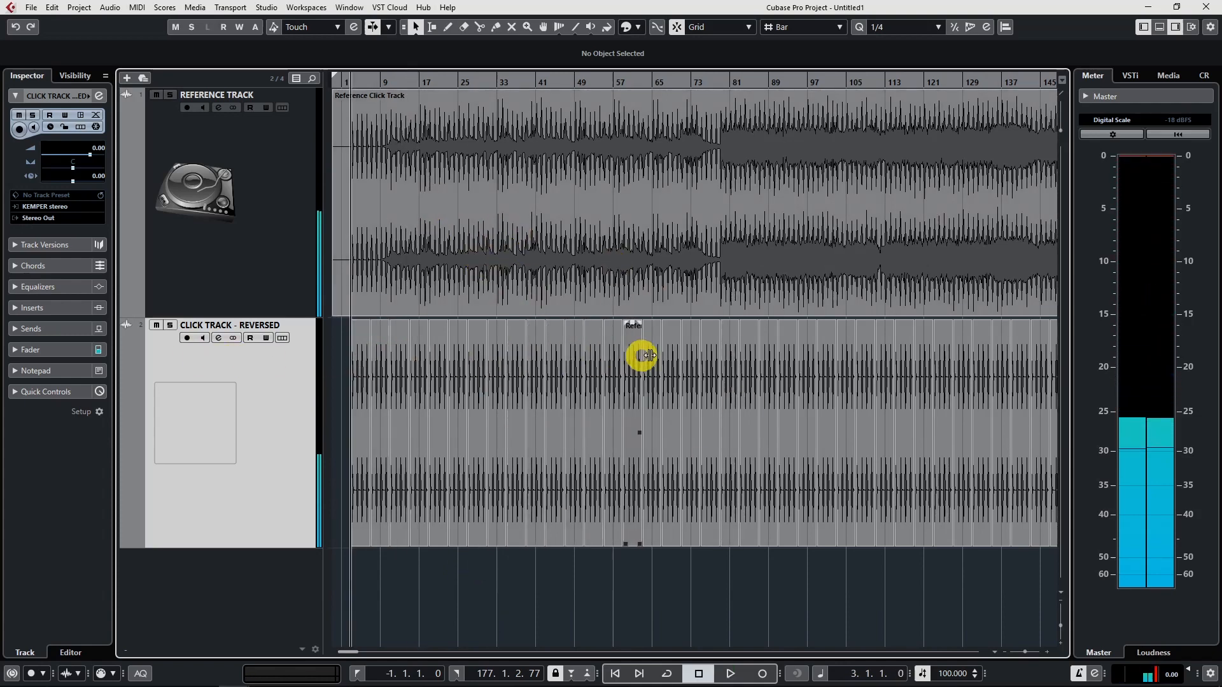
- Play both tracks from bar 75 through the transition into the louder section, checking the click alignment
{"action": "left_click", "coordinate": [698, 82]}
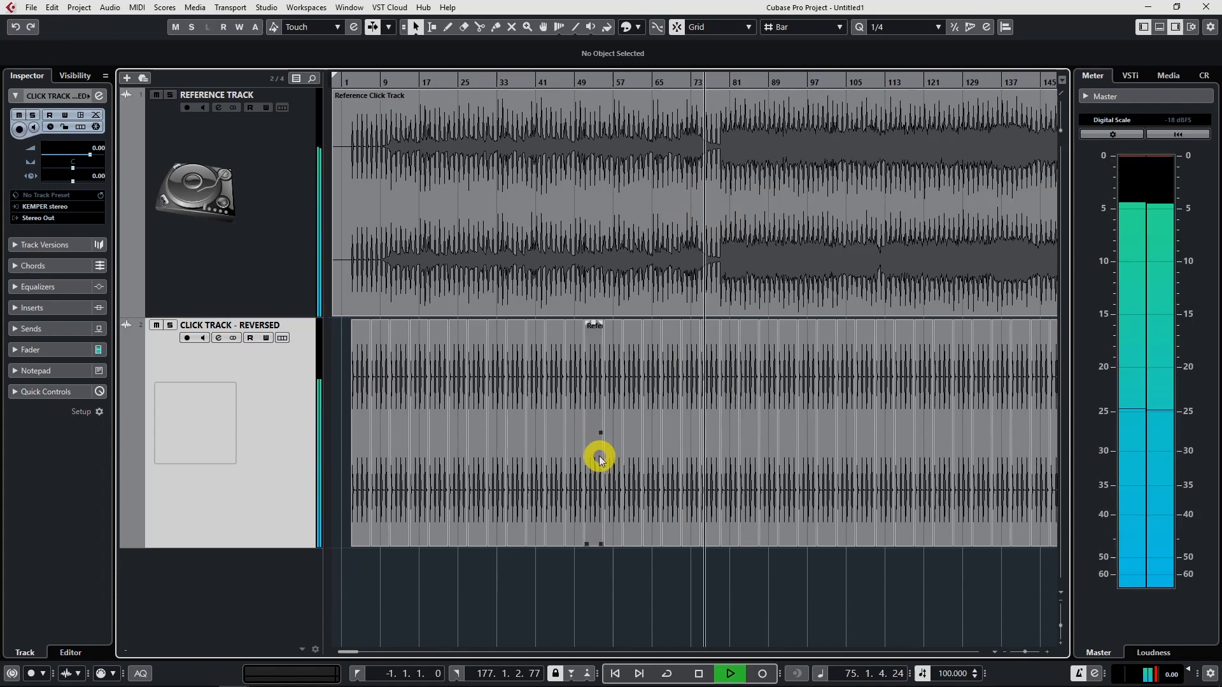
{"action": "left_click_drag", "start_coordinate": [1029, 651], "coordinate": [1031, 652]}
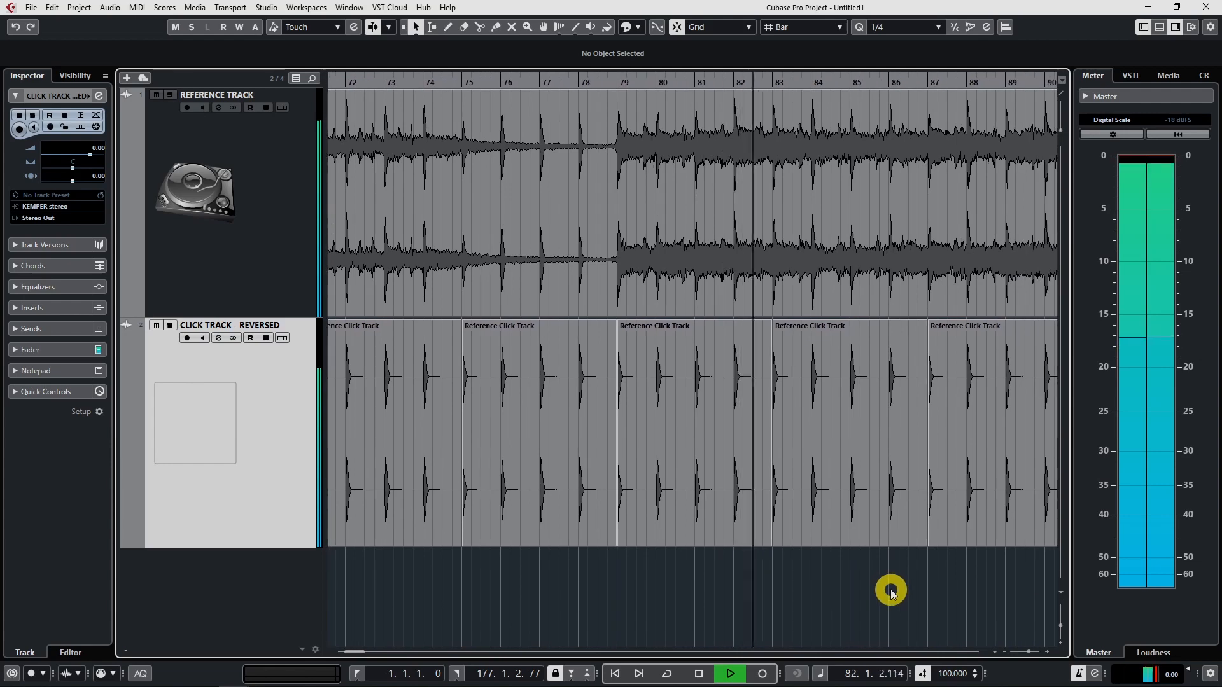
{"action": "left_click_drag", "start_coordinate": [1031, 654], "coordinate": [1027, 652]}
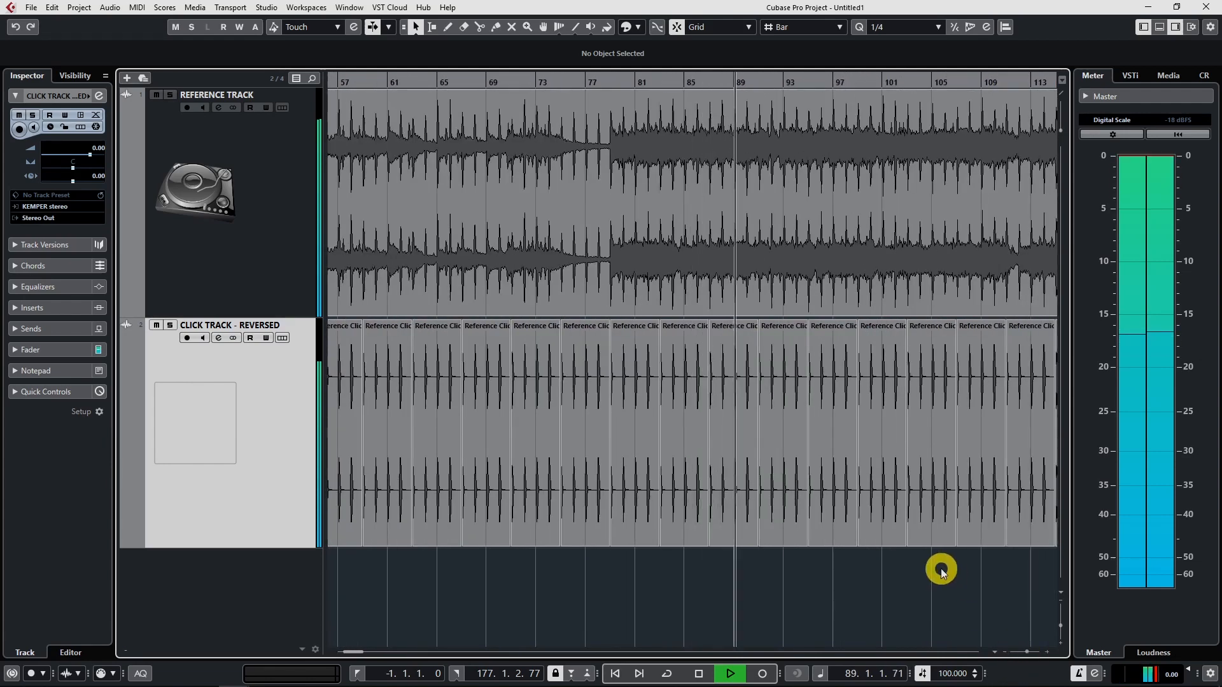
{"action": "key", "text": "space"}
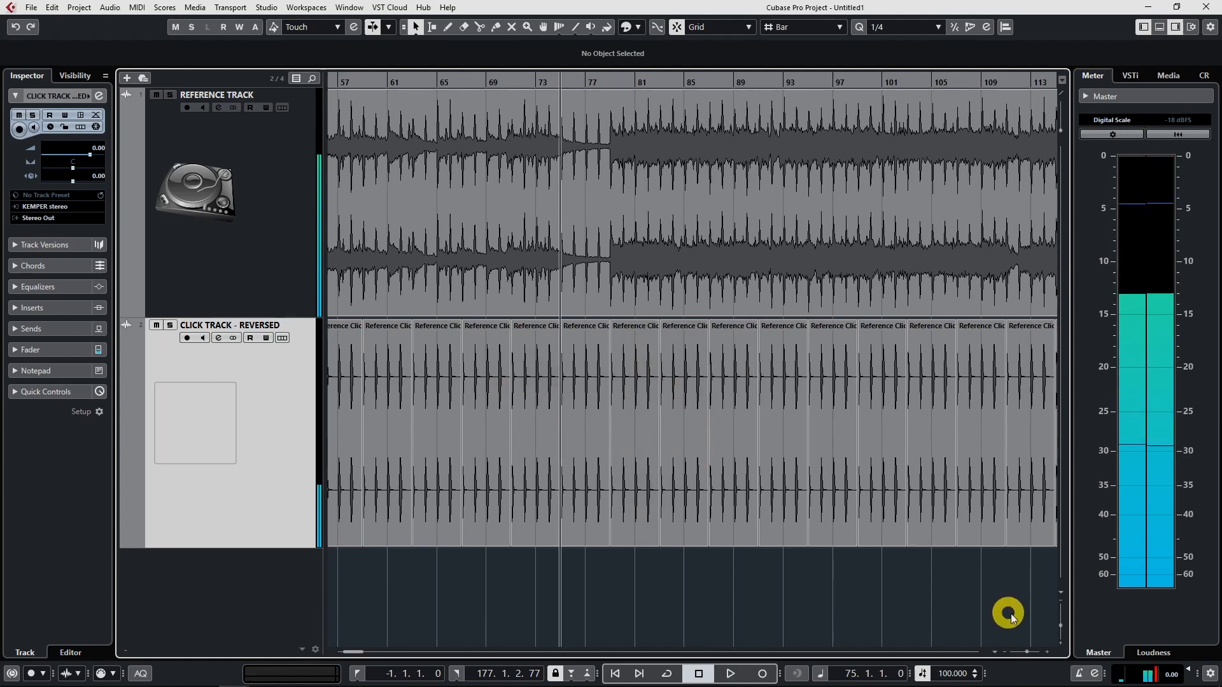
- Compare the two tracks' waveforms at sample level just after bar 75, placing the cursor on matching waveform edges
{"action": "left_click_drag", "start_coordinate": [1024, 653], "coordinate": [1035, 656]}
{"action": "scroll", "coordinate": [667, 574], "scroll_direction": "right", "scroll_amount": 3}
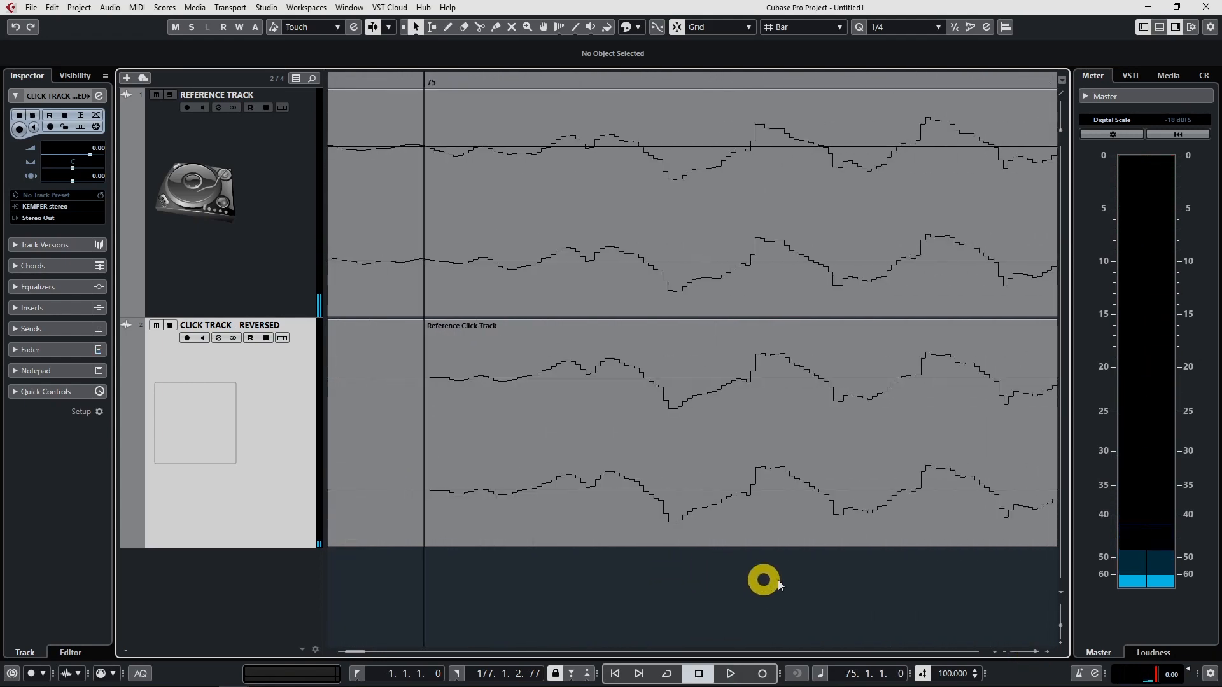
{"action": "scroll", "coordinate": [732, 578], "scroll_direction": "right", "scroll_amount": 1}
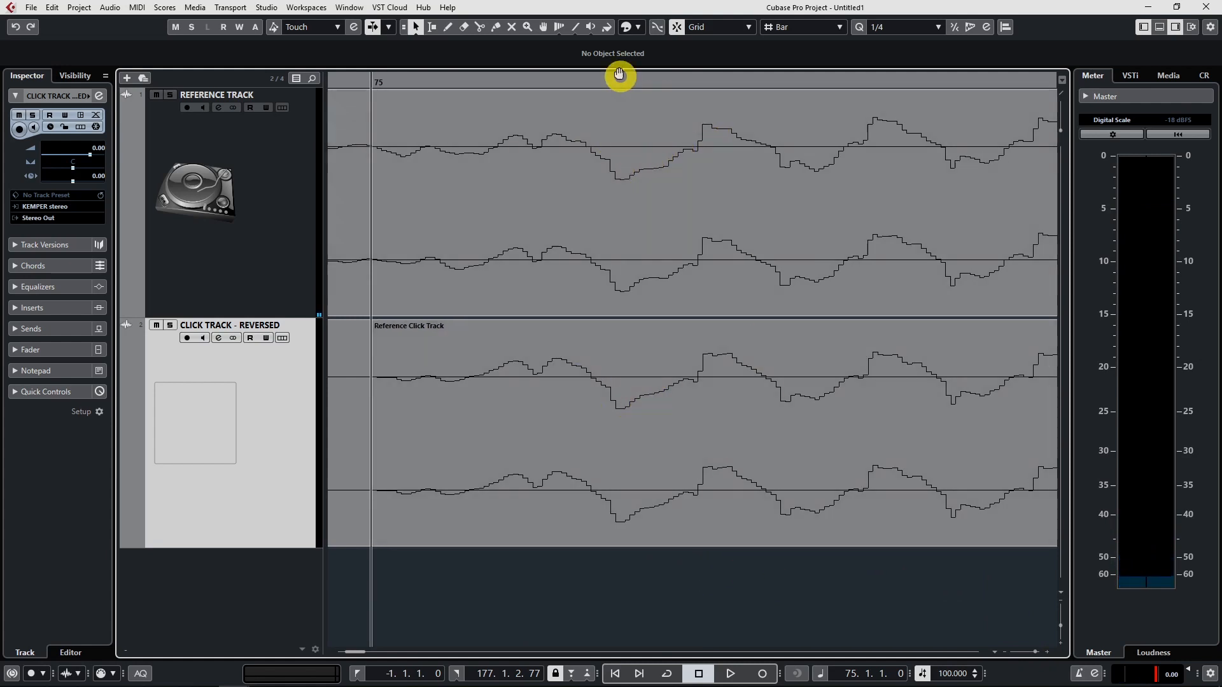
{"action": "mouse_move", "coordinate": [599, 69]}
{"action": "left_mouse_down"}
{"action": "mouse_move", "coordinate": [581, 79]}
{"action": "mouse_move", "coordinate": [614, 83]}
{"action": "left_mouse_up"}
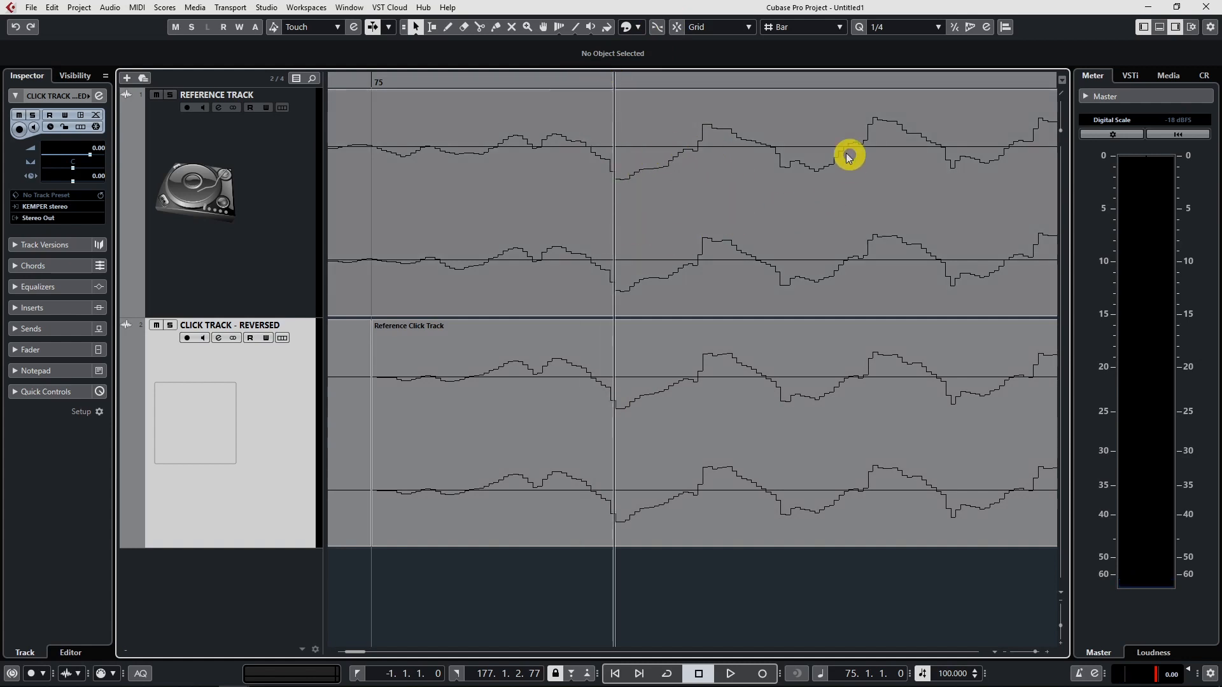
{"action": "left_click_drag", "start_coordinate": [790, 79], "coordinate": [780, 82]}
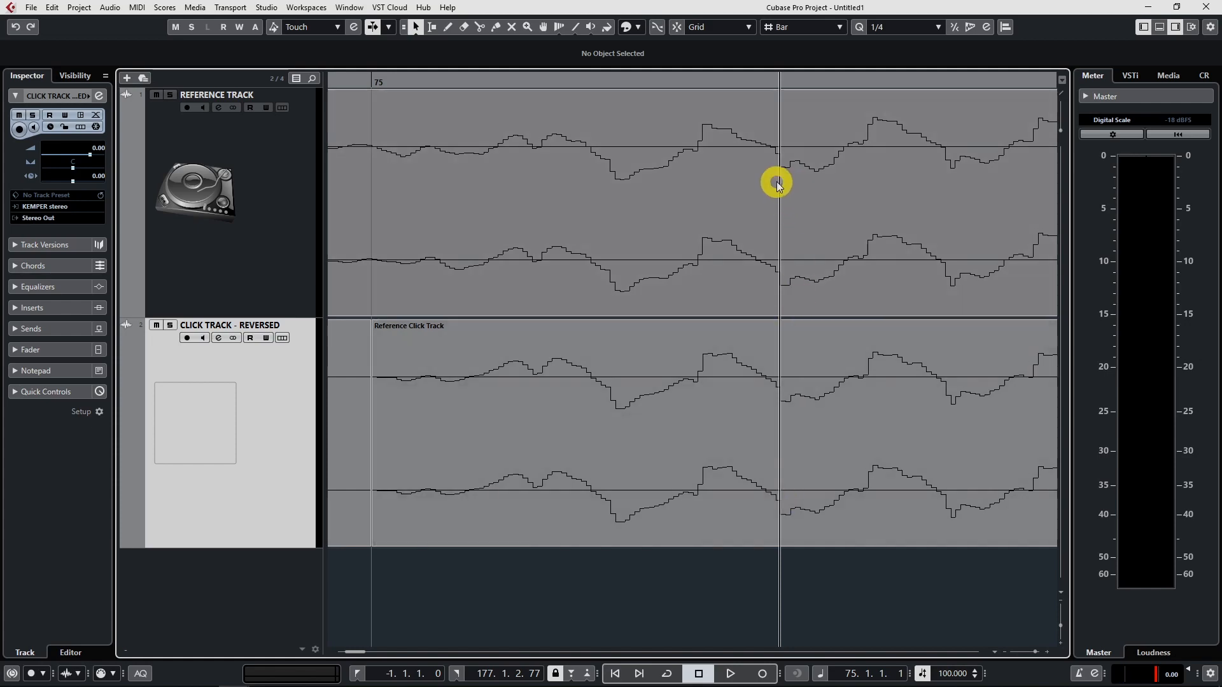
- Invert the phase of the reversed click track's channel to 180°
{"action": "left_click_drag", "start_coordinate": [1033, 652], "coordinate": [1021, 654]}
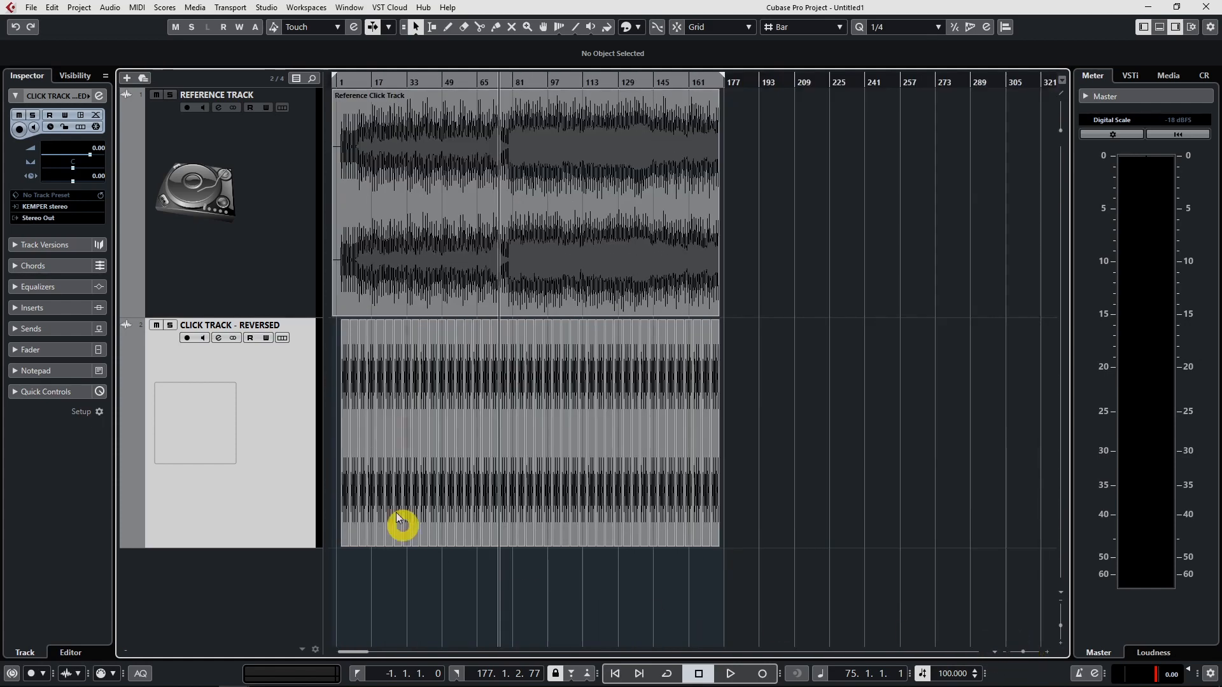
{"action": "left_click", "coordinate": [219, 338]}
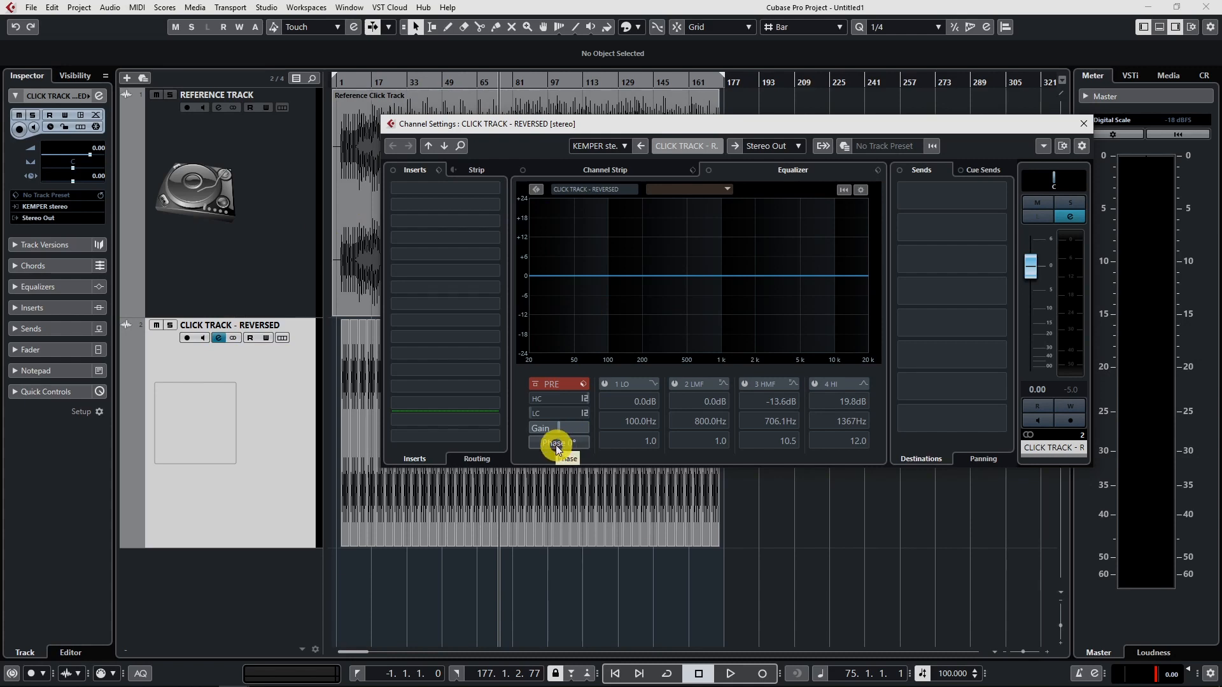
{"action": "left_click", "coordinate": [580, 451]}
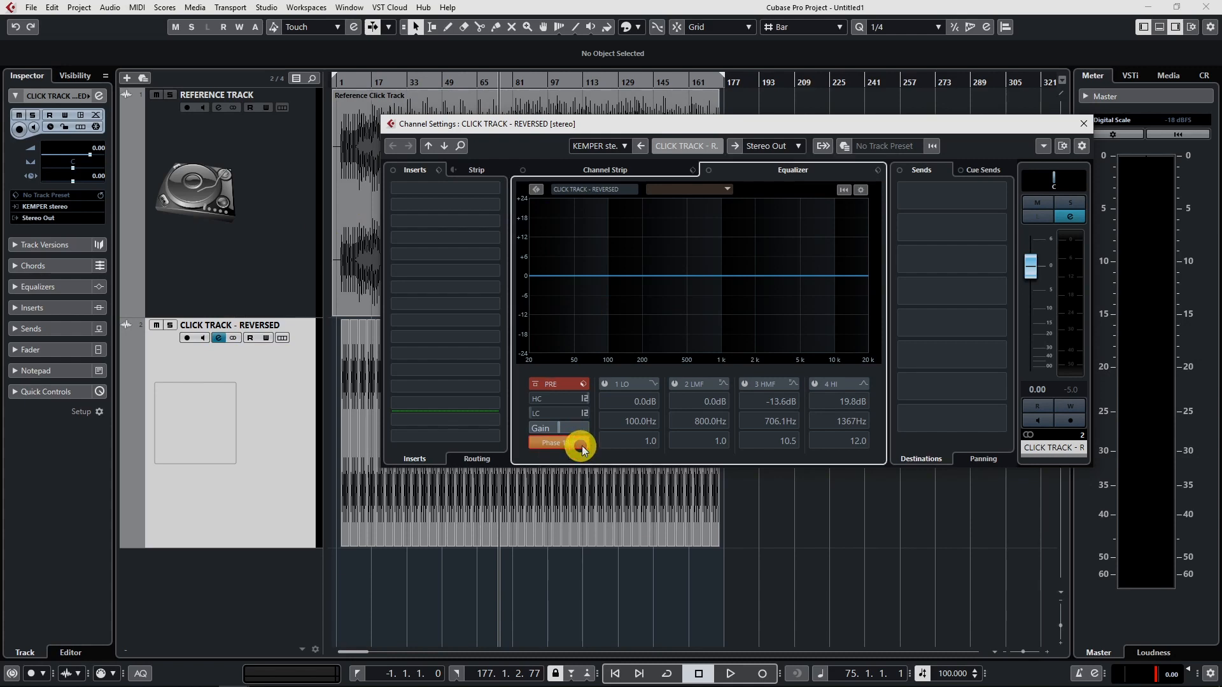
{"action": "left_click", "coordinate": [1080, 122]}
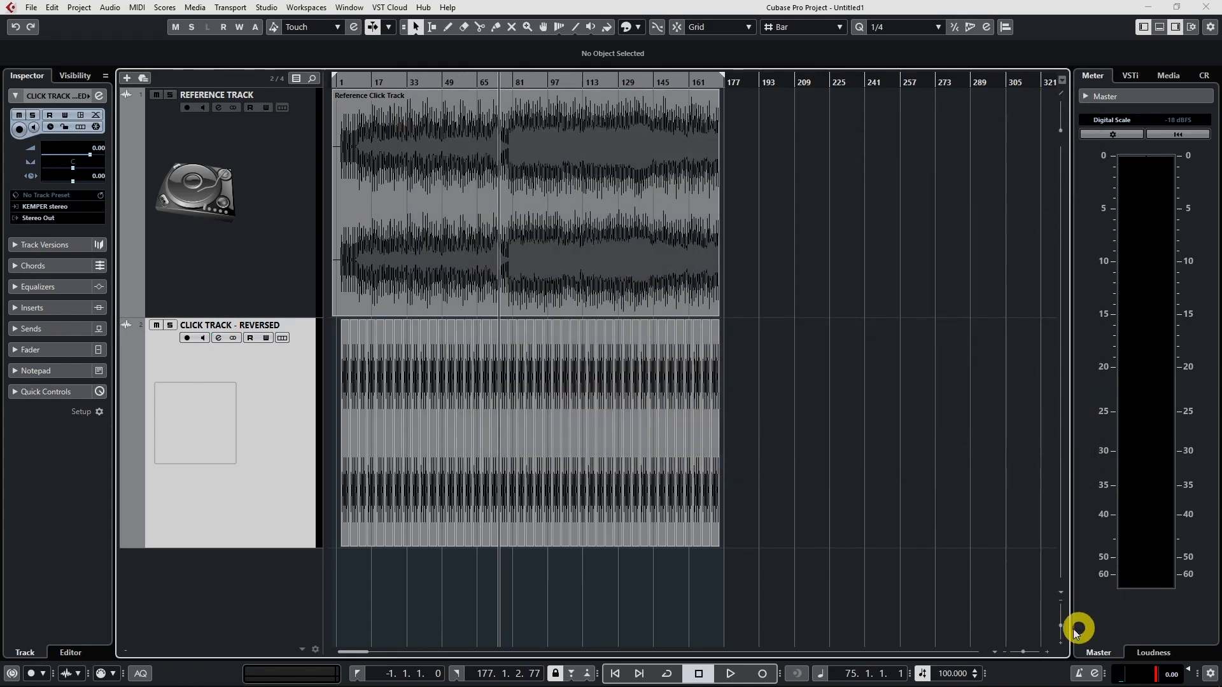
- Play both tracks while switching the click track's channel phase between 0° and 180° to compare the click cancellation, ending at 180°
{"action": "left_click_drag", "start_coordinate": [1025, 652], "coordinate": [1029, 652]}
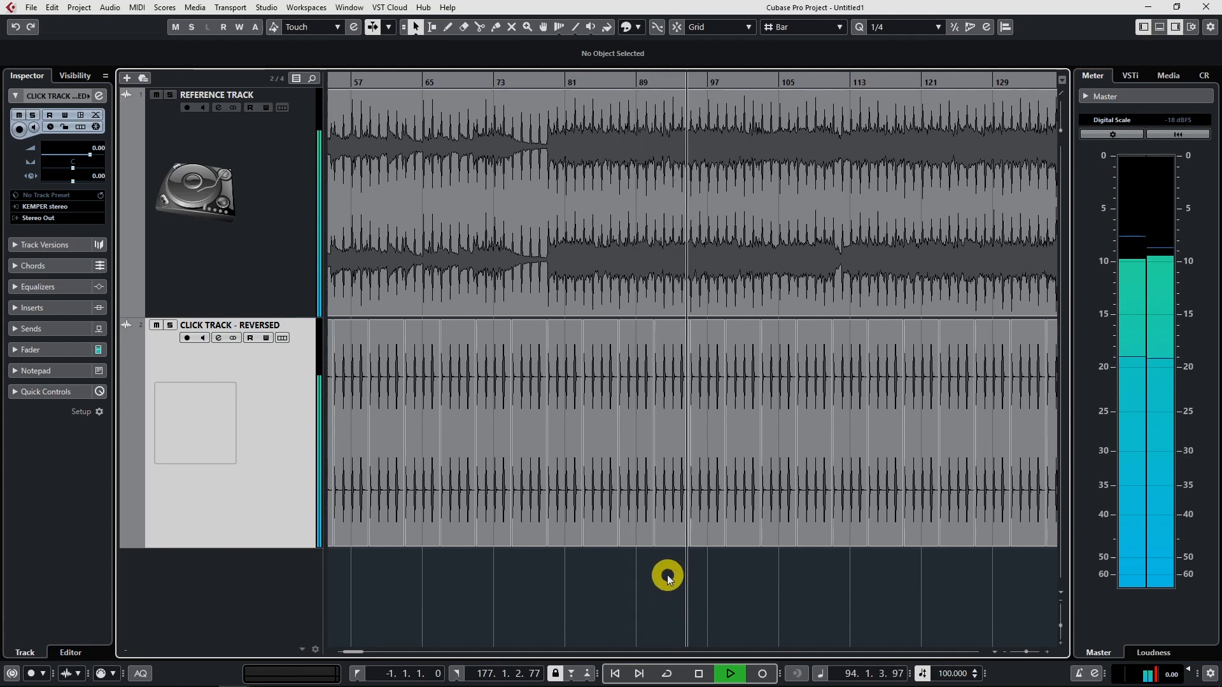
{"action": "left_click", "coordinate": [218, 340]}
{"action": "left_click", "coordinate": [547, 443]}
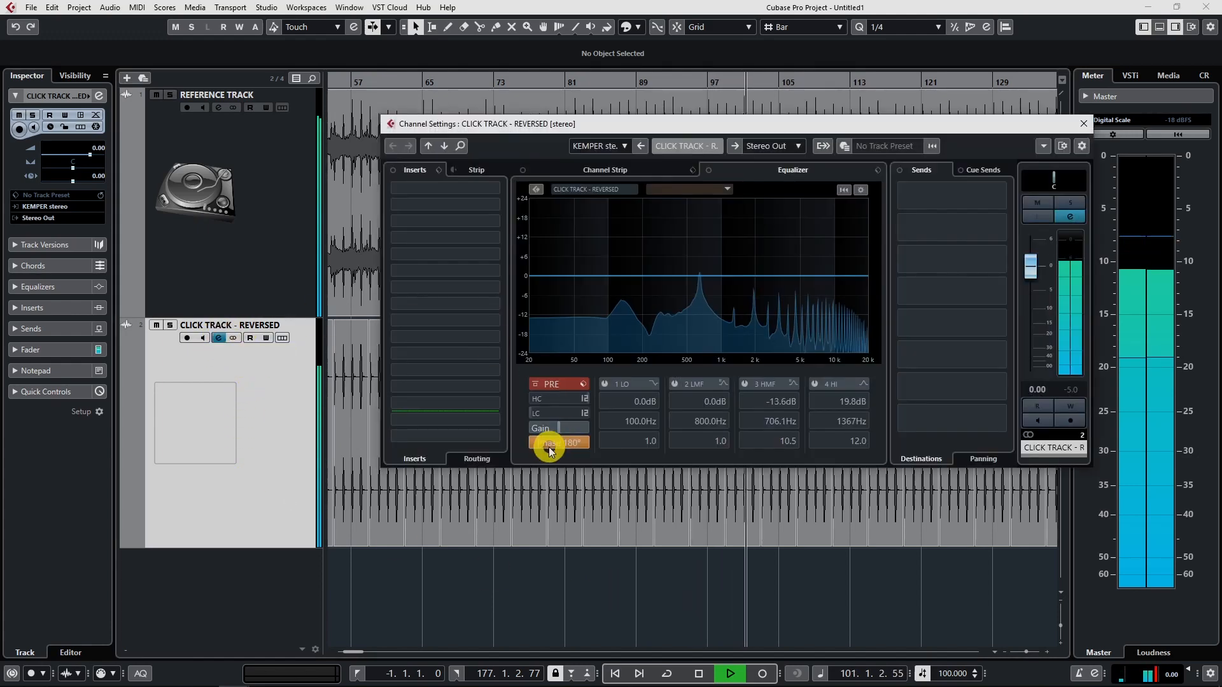
{"action": "left_click", "coordinate": [552, 444]}
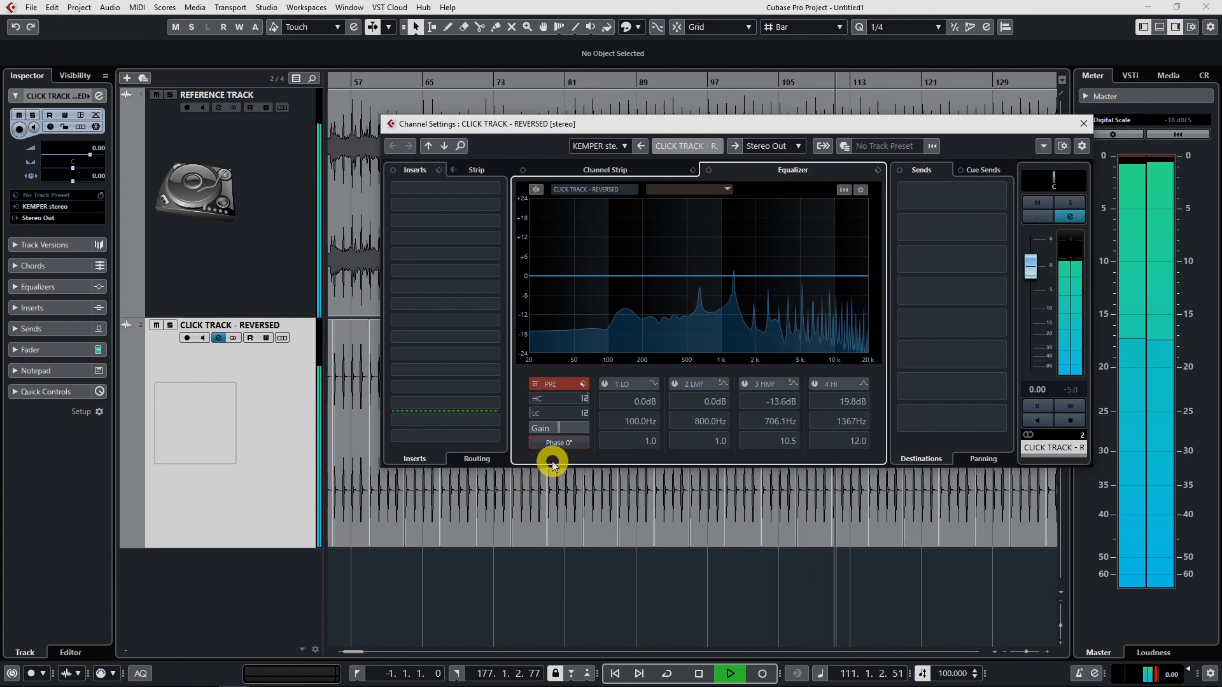
{"action": "left_click", "coordinate": [555, 443]}
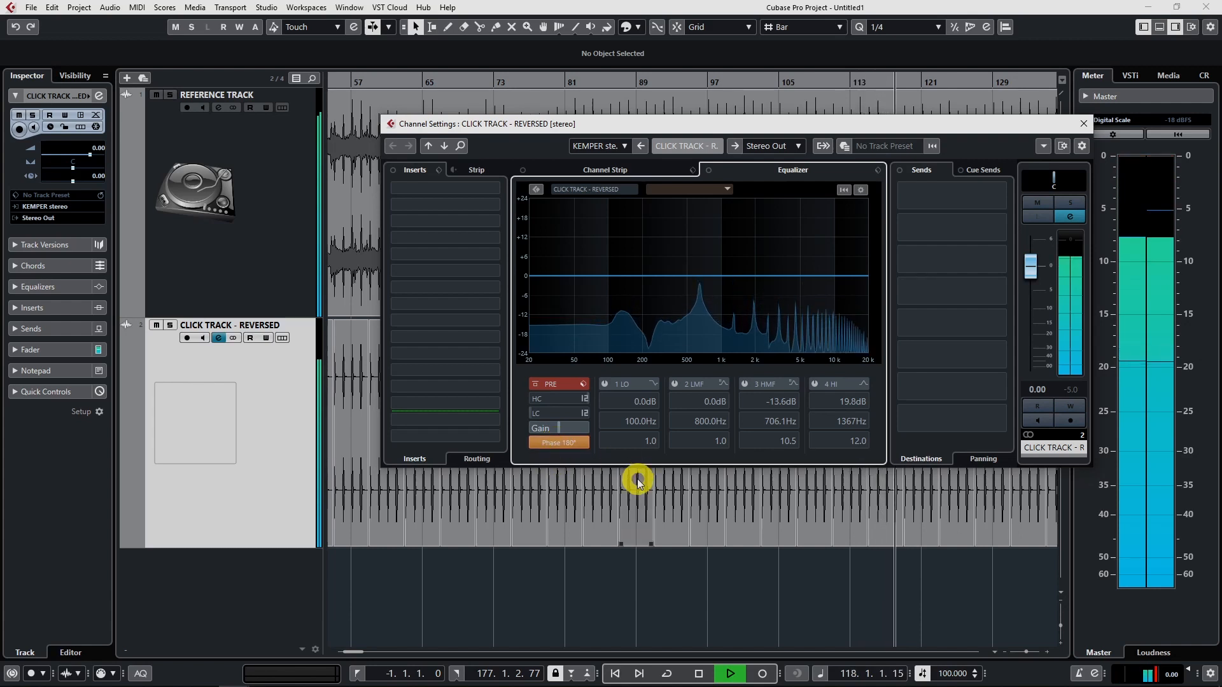
{"action": "left_click", "coordinate": [560, 443]}
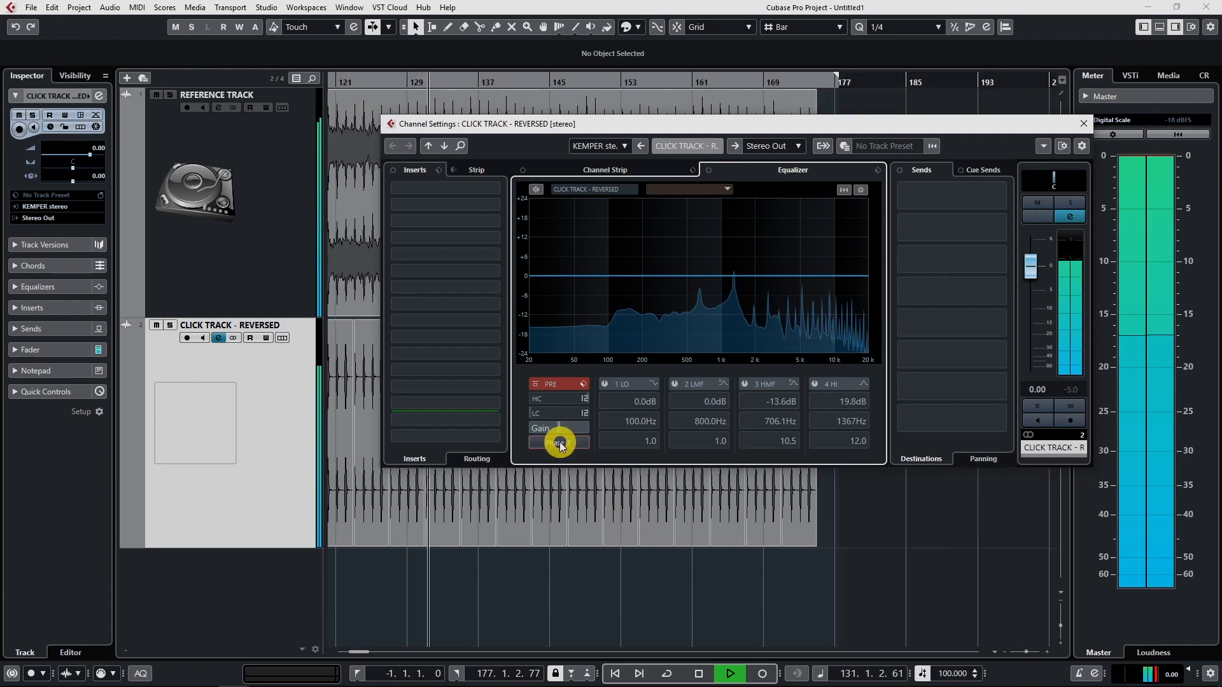
{"action": "left_click", "coordinate": [1074, 124]}
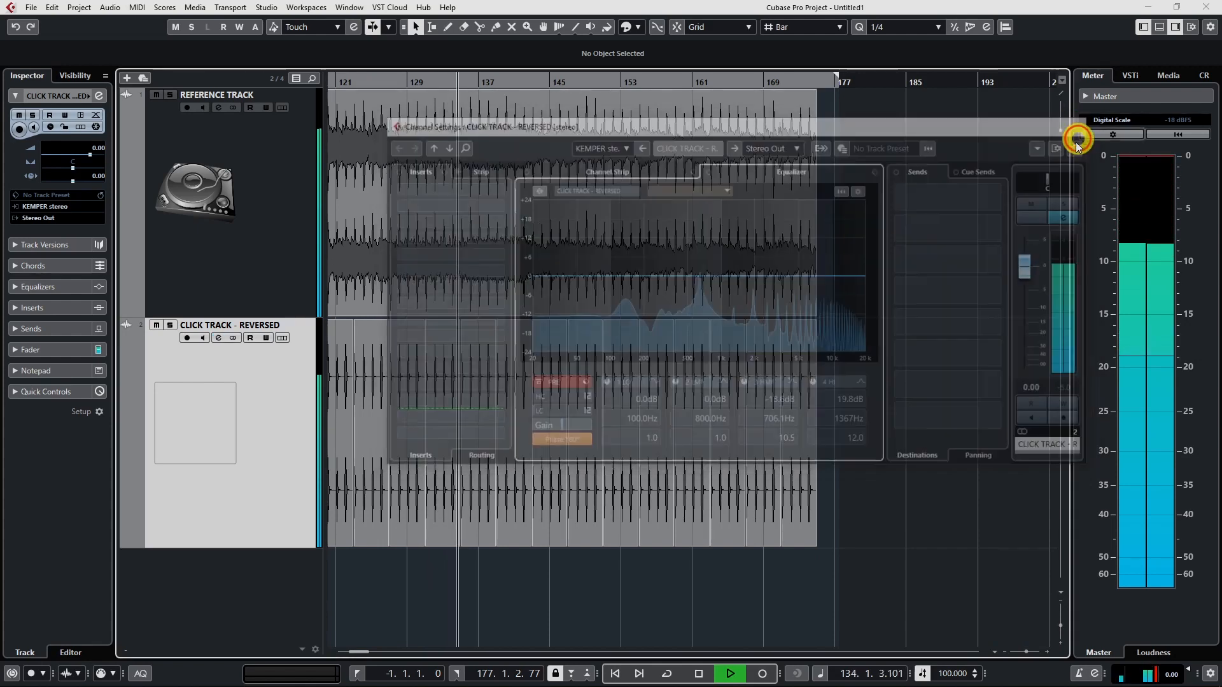
- Listen to the reference with the reversed click track muted, and play both tracks unmuted from about bar 19
{"action": "scroll", "coordinate": [540, 342], "scroll_direction": "left", "scroll_amount": 5}
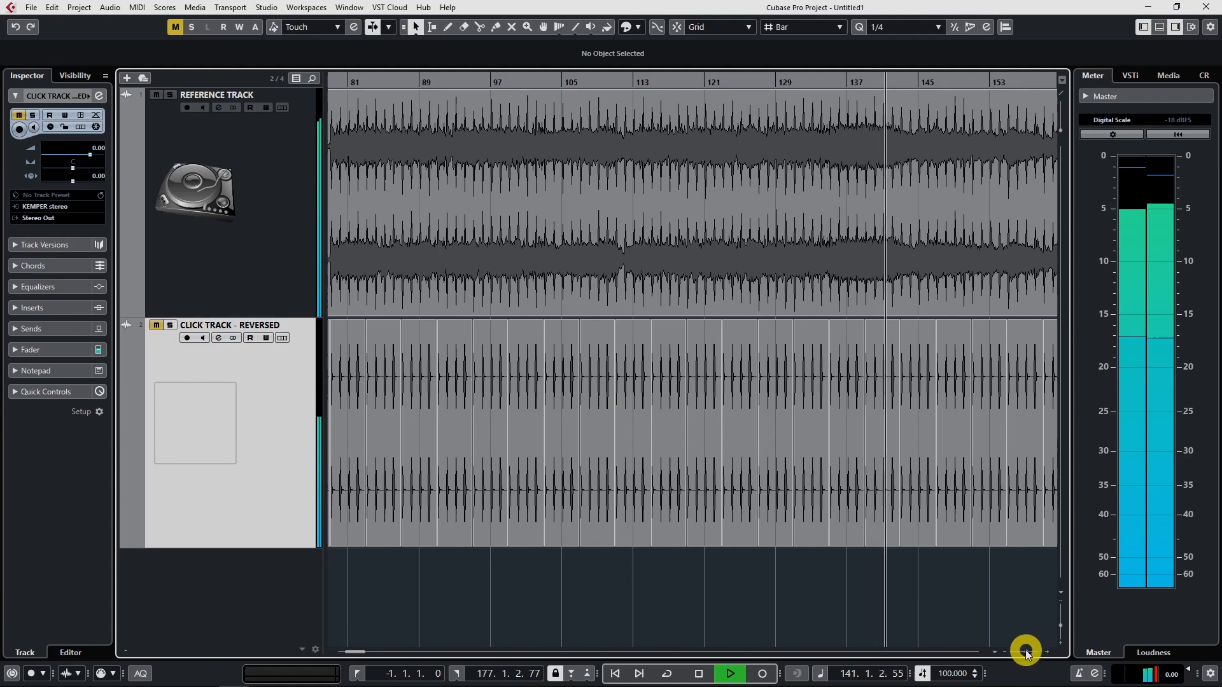
{"action": "left_click_drag", "start_coordinate": [1026, 652], "coordinate": [1025, 652]}
{"action": "scroll", "coordinate": [693, 532], "scroll_direction": "left", "scroll_amount": 3}
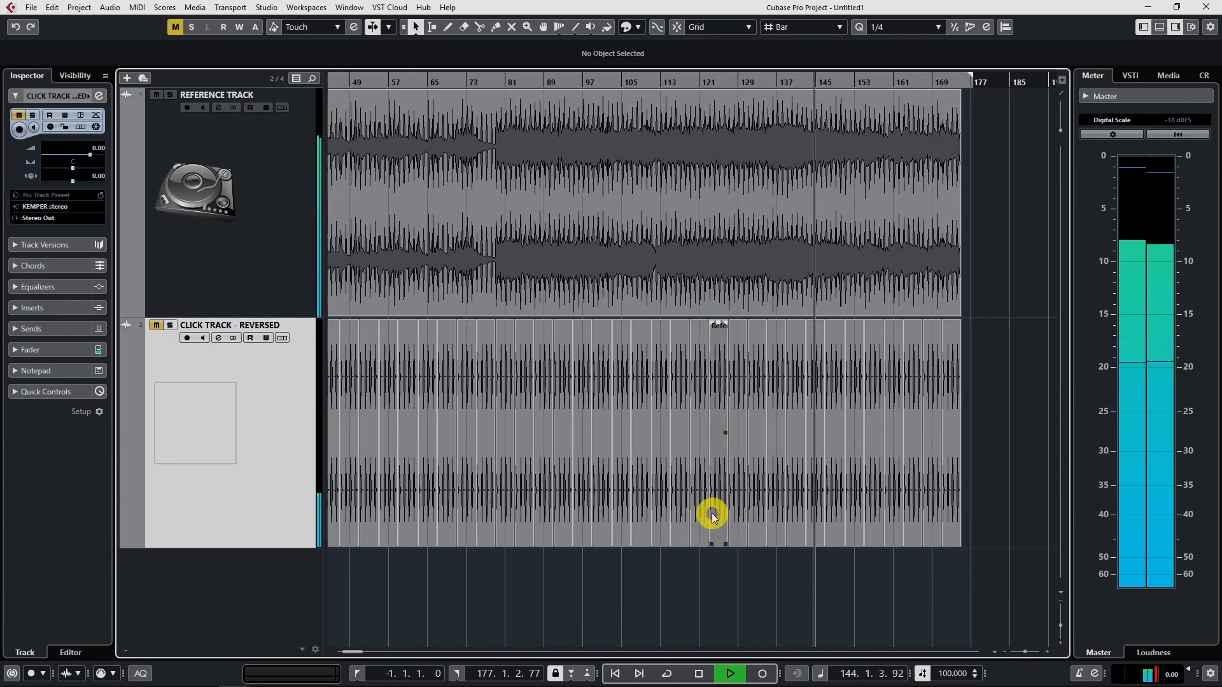
{"action": "scroll", "coordinate": [520, 569], "scroll_direction": "left", "scroll_amount": 6}
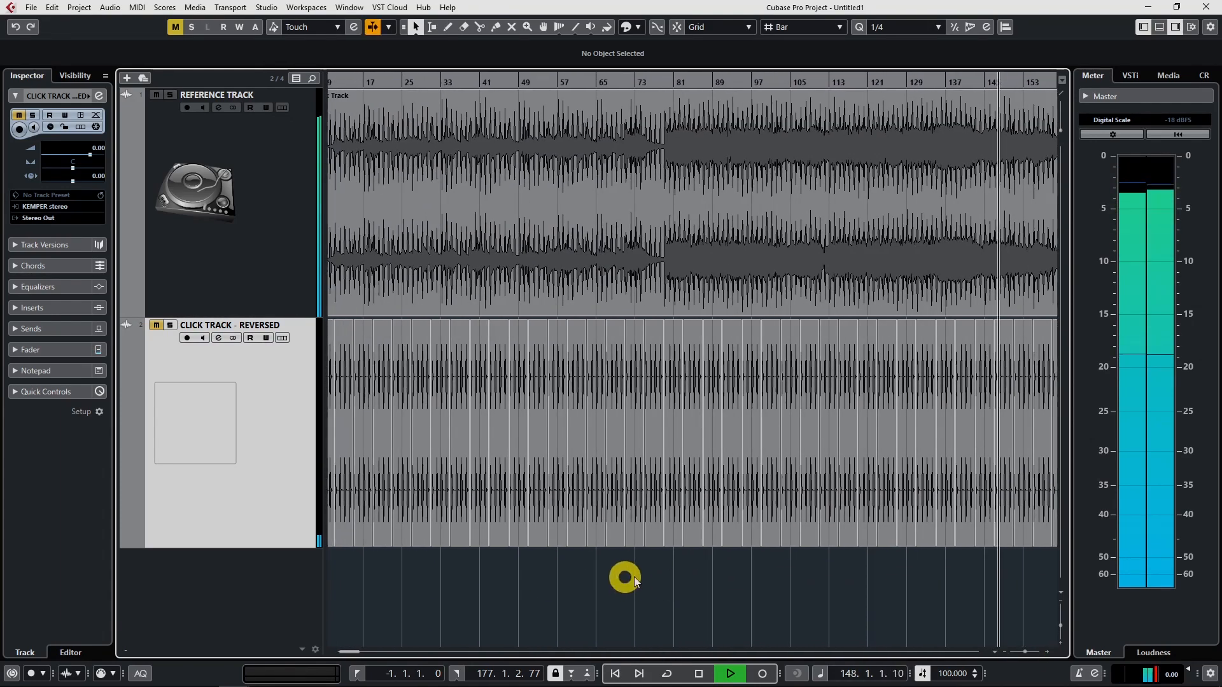
{"action": "key", "text": "space"}
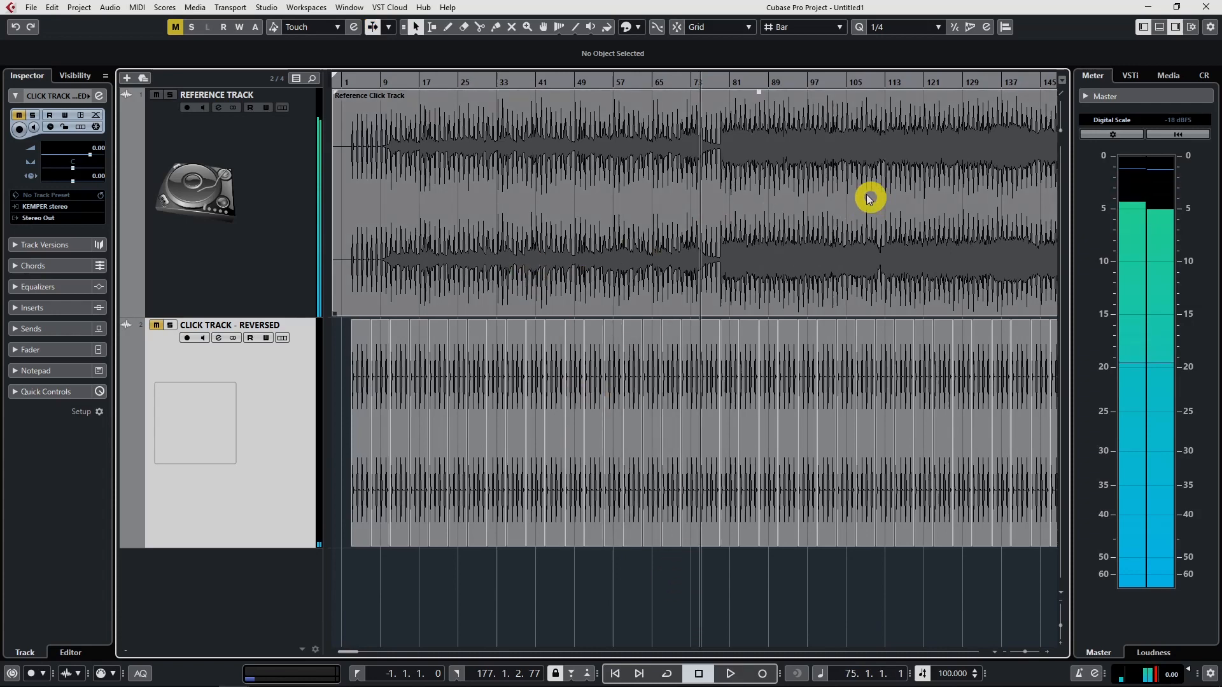
{"action": "left_click", "coordinate": [430, 83]}
{"action": "key", "text": "space"}
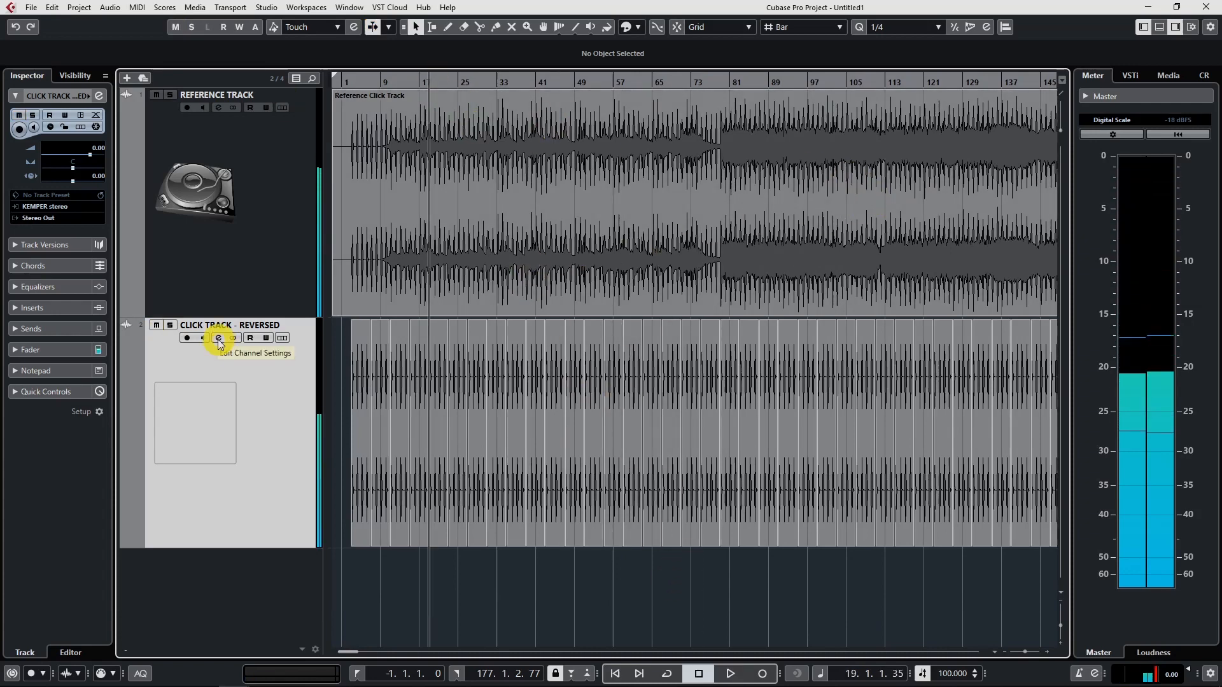
- Set the phase of the reversed click track's channel back to 0°
{"action": "left_click", "coordinate": [219, 340]}
{"action": "left_click", "coordinate": [556, 442]}
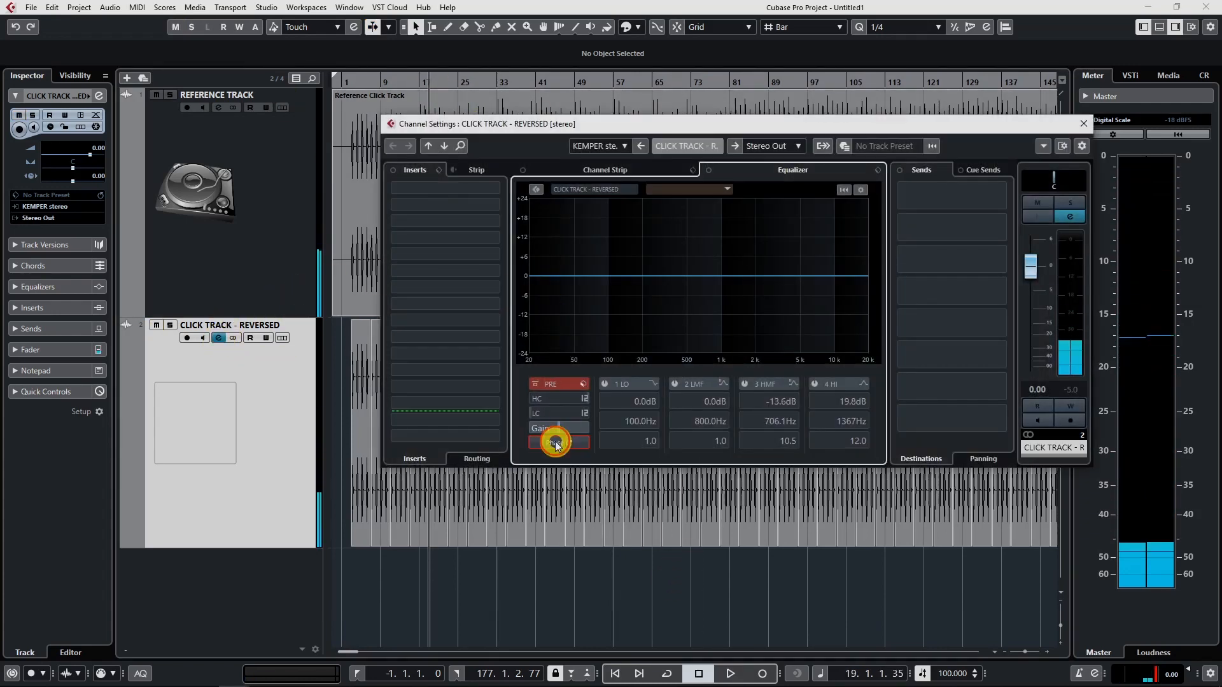
{"action": "left_click", "coordinate": [1084, 127]}
{"action": "left_click", "coordinate": [593, 317]}
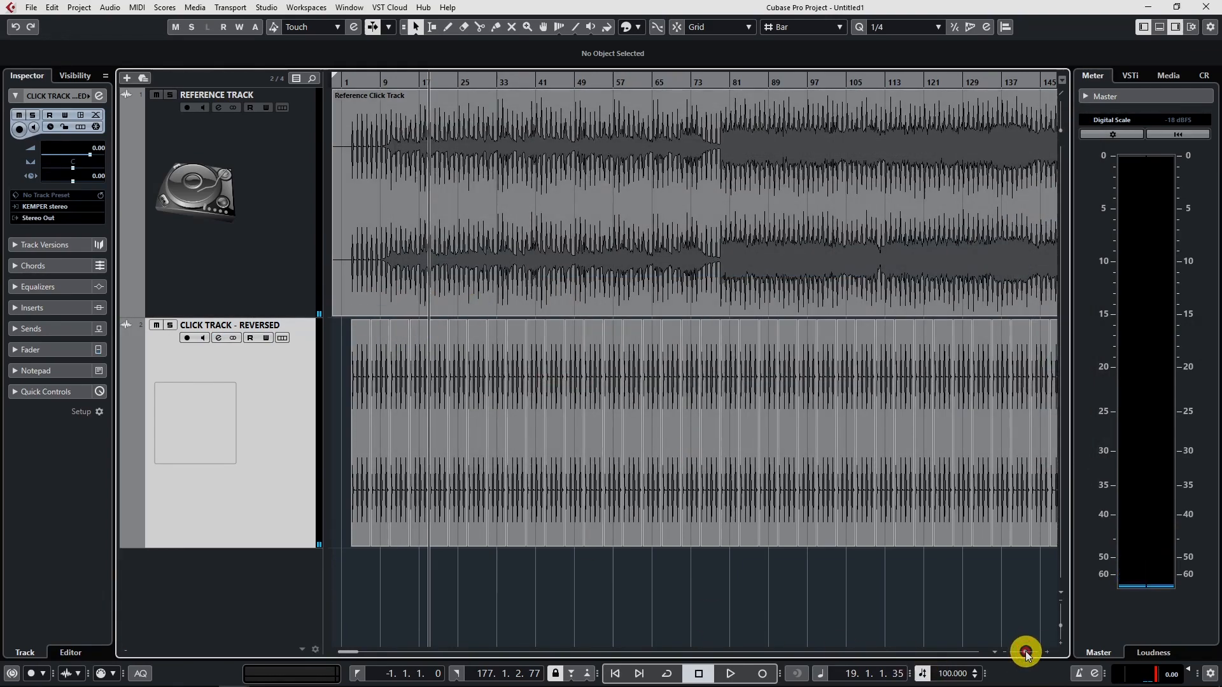
- Apply offline Invert Phase on All Channels to the click event spanning bars 19 to 23, as a new version
{"action": "left_click_drag", "start_coordinate": [1026, 654], "coordinate": [1030, 653]}
{"action": "left_click", "coordinate": [923, 471]}
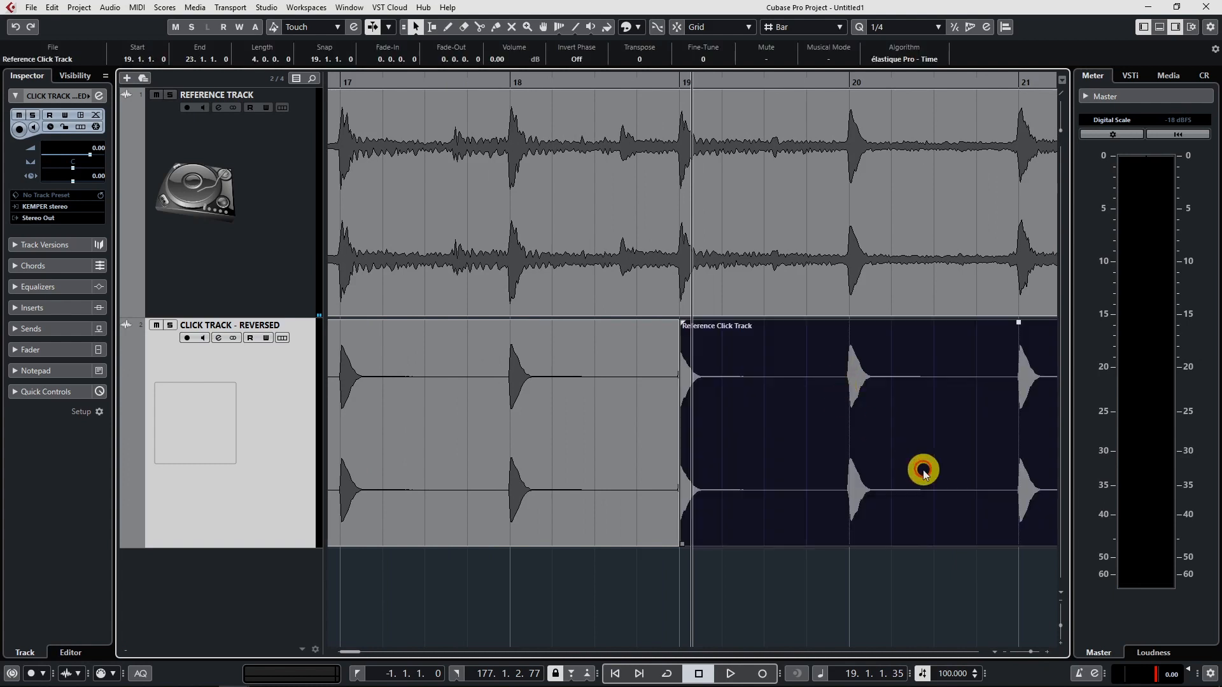
{"action": "scroll", "coordinate": [923, 471], "scroll_direction": "right", "scroll_amount": 4}
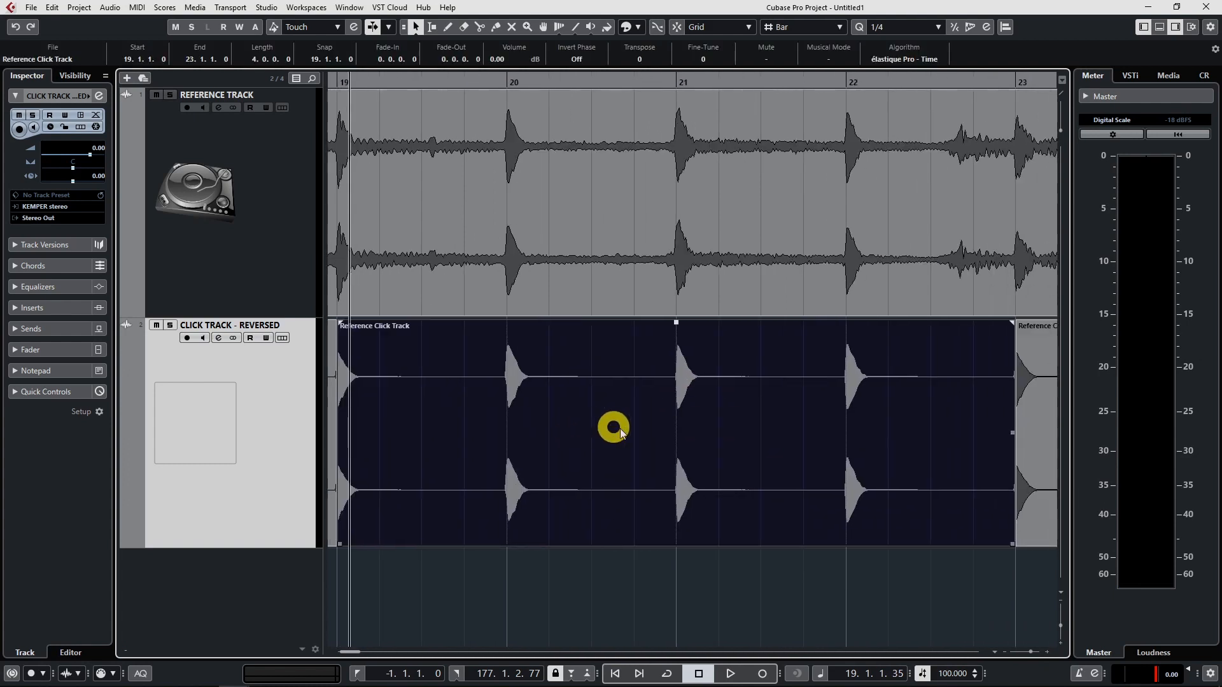
{"action": "right_click", "coordinate": [567, 398], "text": "ctrl"}
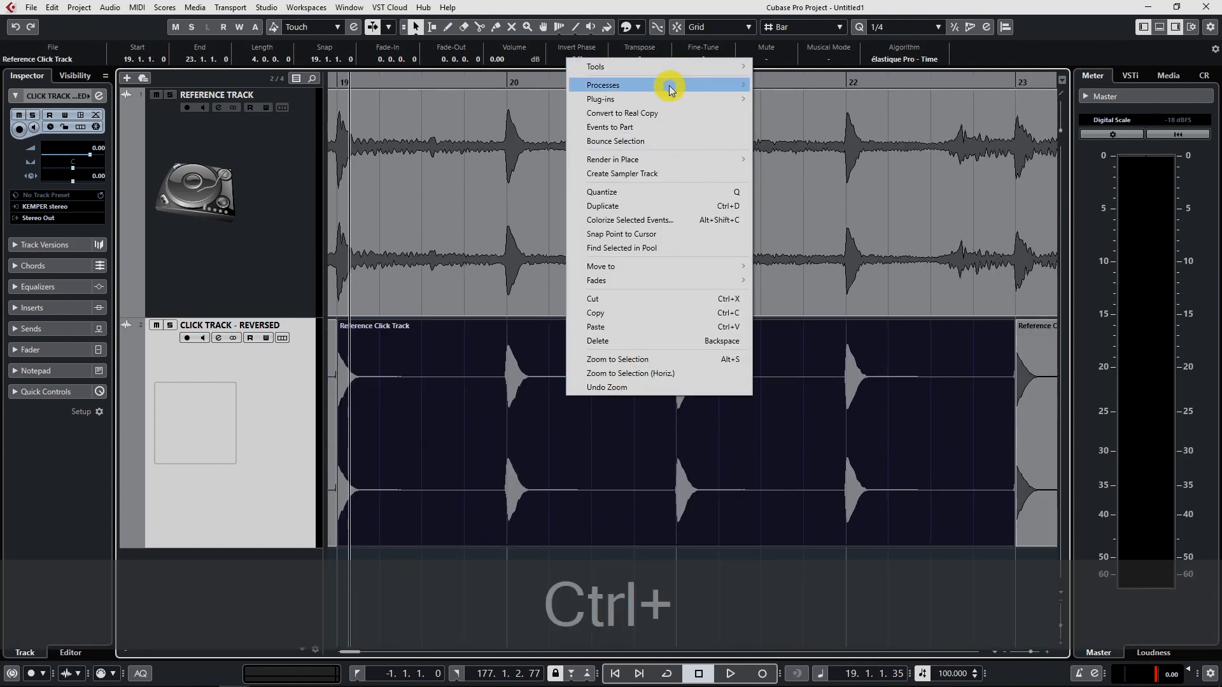
{"action": "mouse_move", "coordinate": [670, 86]}
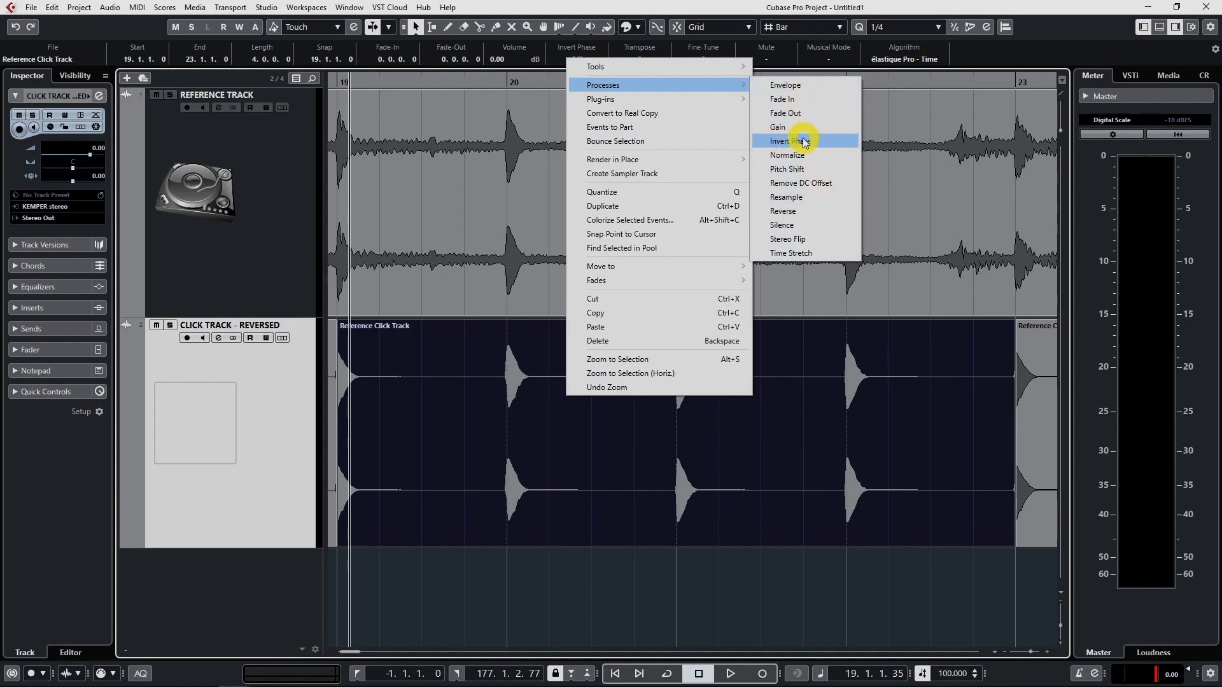
{"action": "left_click", "coordinate": [805, 142]}
{"action": "left_click", "coordinate": [776, 307]}
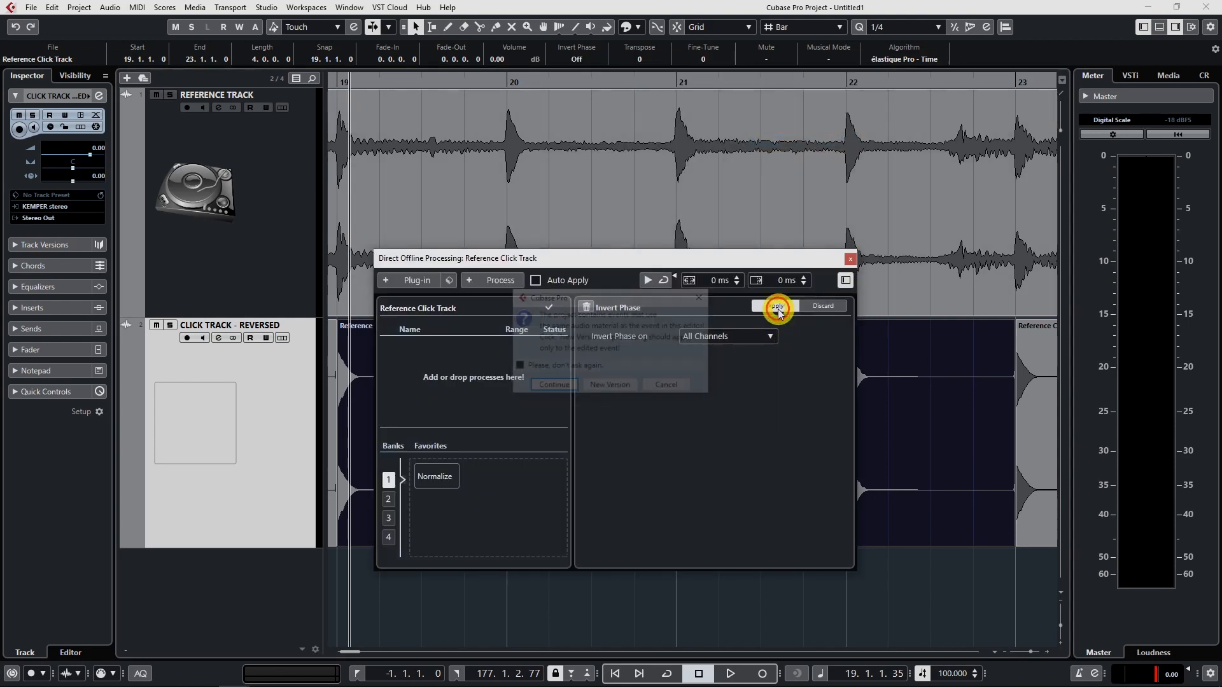
{"action": "left_click", "coordinate": [609, 388]}
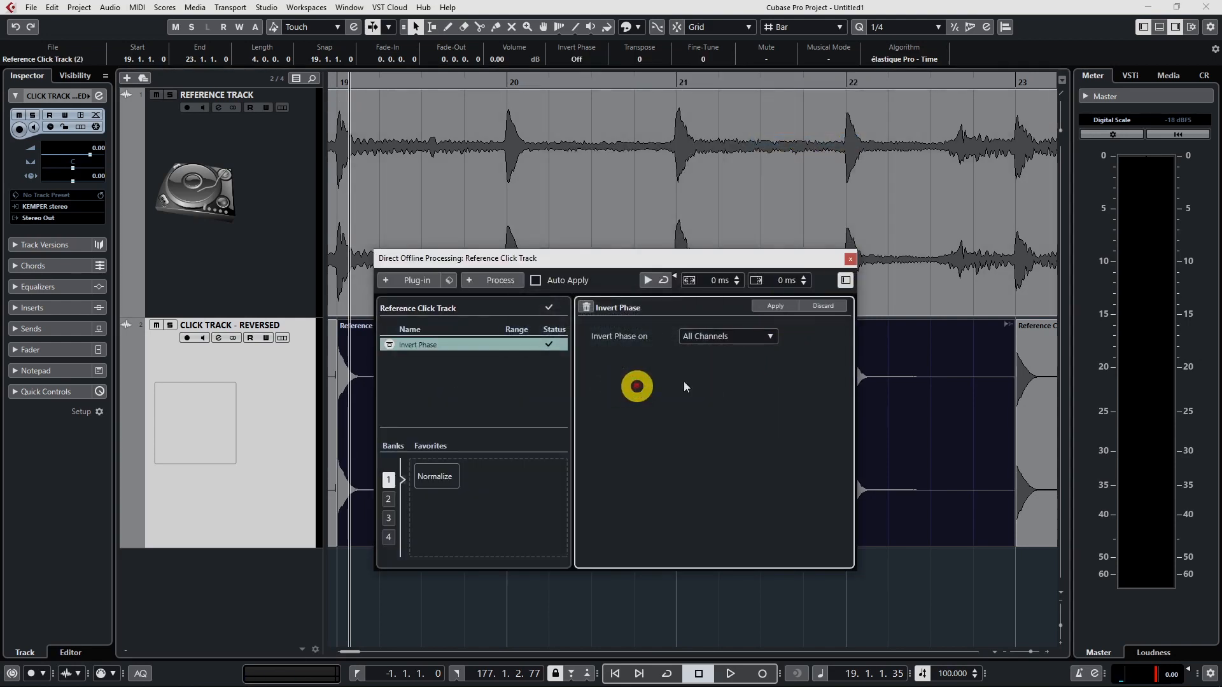
{"action": "left_click", "coordinate": [849, 257]}
- Compare the phase-inverted click event with the reference waveform at sample level just after bar 19
{"action": "scroll", "coordinate": [546, 439], "scroll_direction": "left", "scroll_amount": 2}
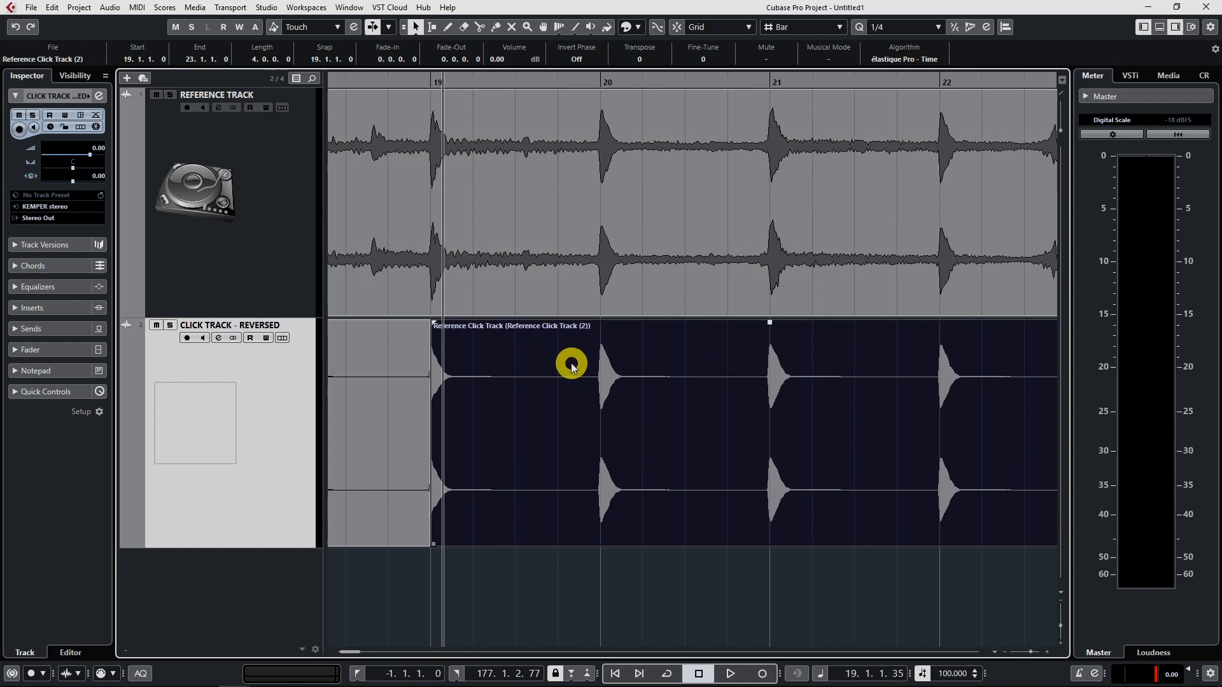
{"action": "left_click", "coordinate": [430, 80]}
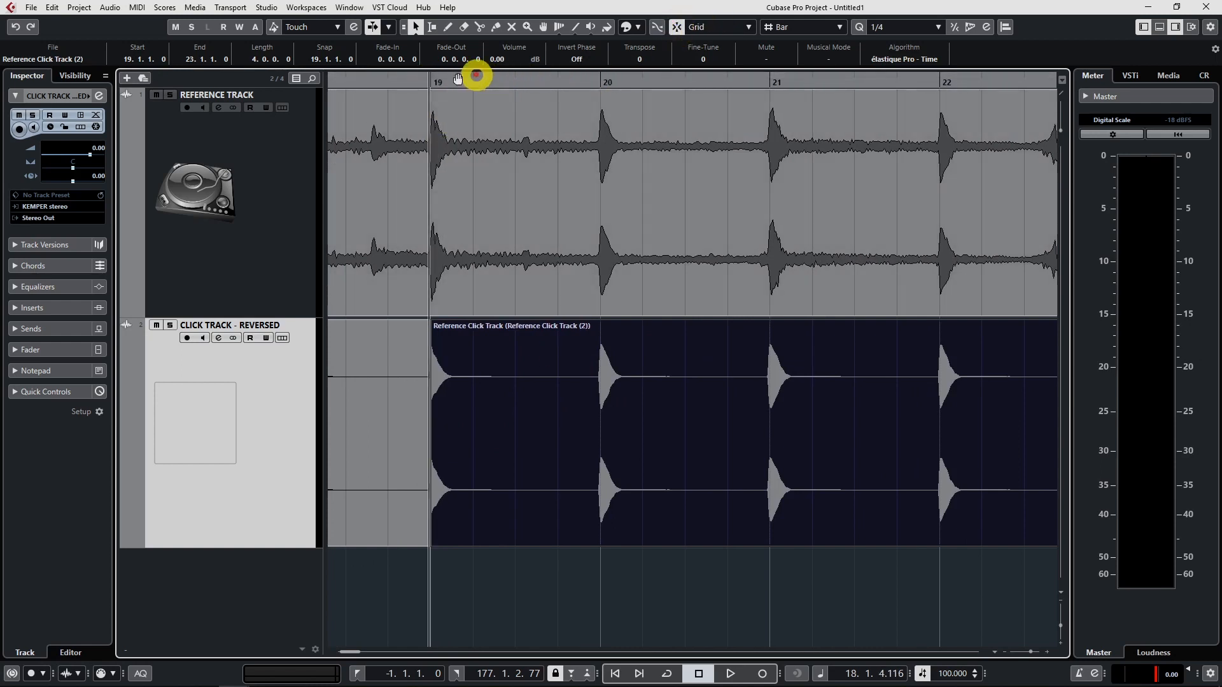
{"action": "left_click", "coordinate": [435, 80]}
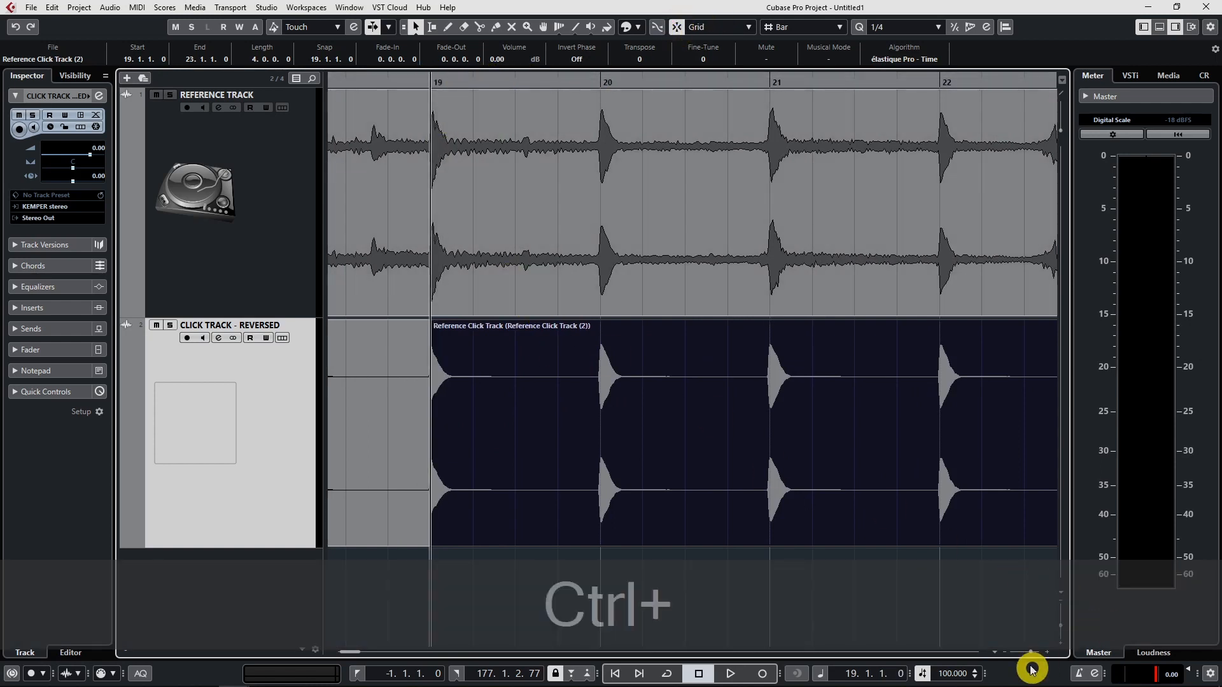
{"action": "left_click_drag", "start_coordinate": [1031, 652], "coordinate": [1039, 653]}
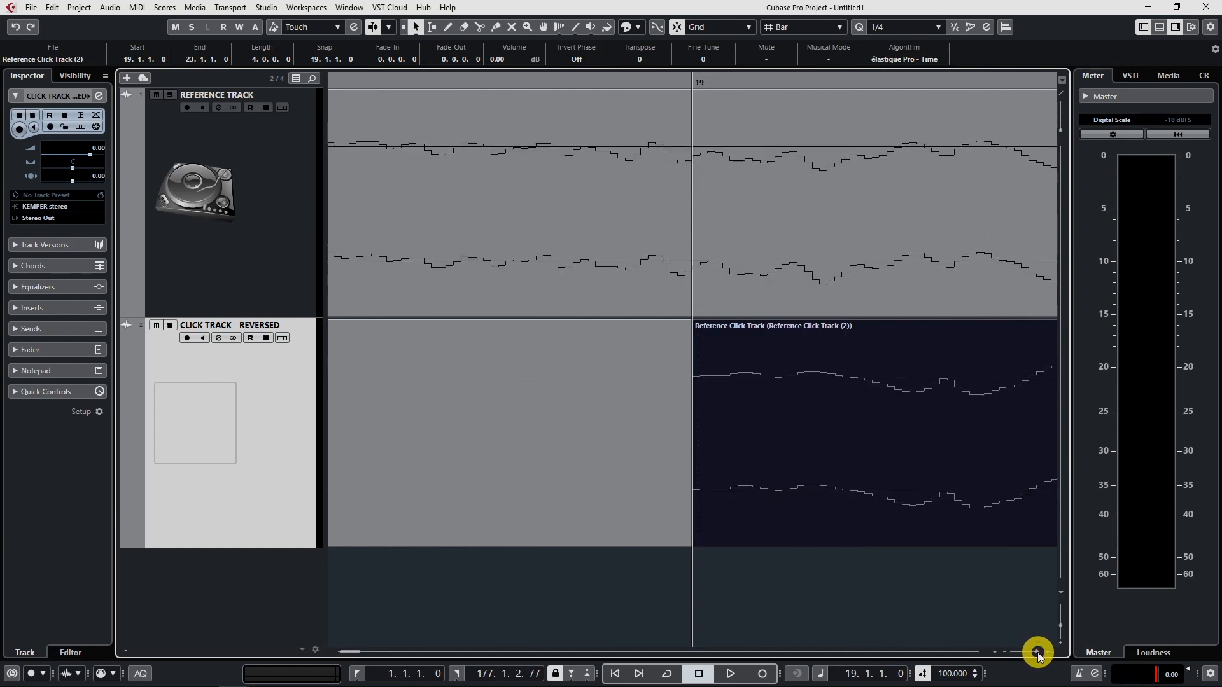
{"action": "scroll", "coordinate": [917, 527], "scroll_direction": "right", "scroll_amount": 3}
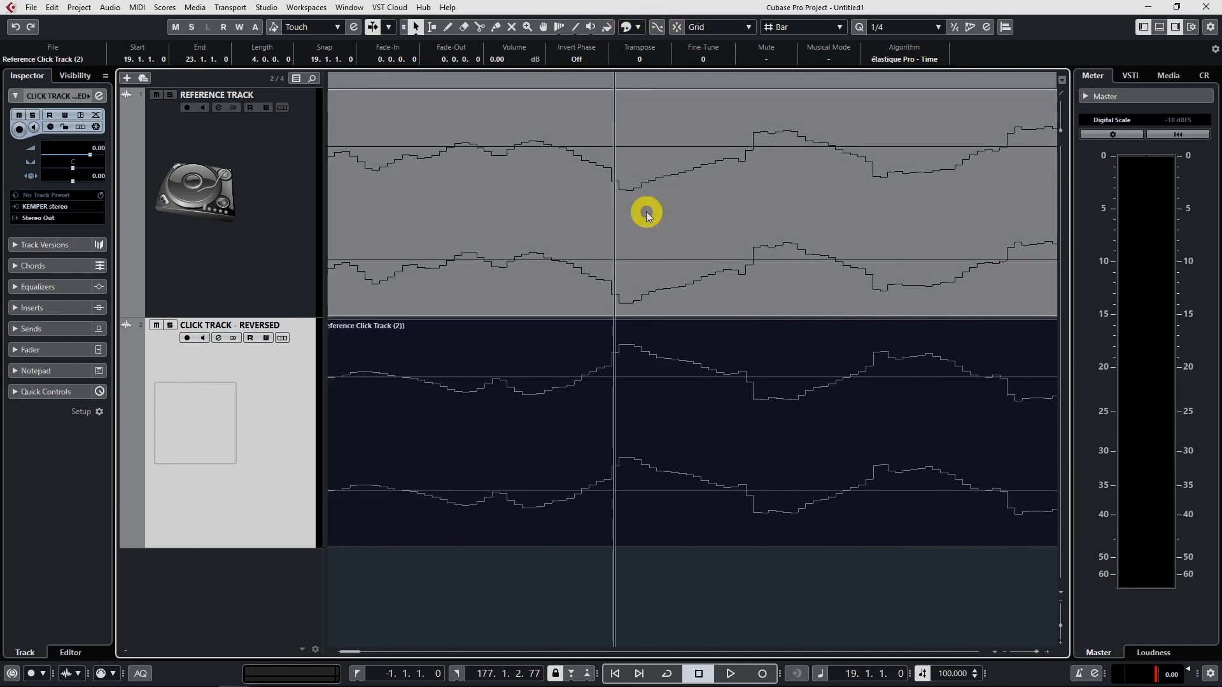
{"action": "left_click", "coordinate": [671, 239]}
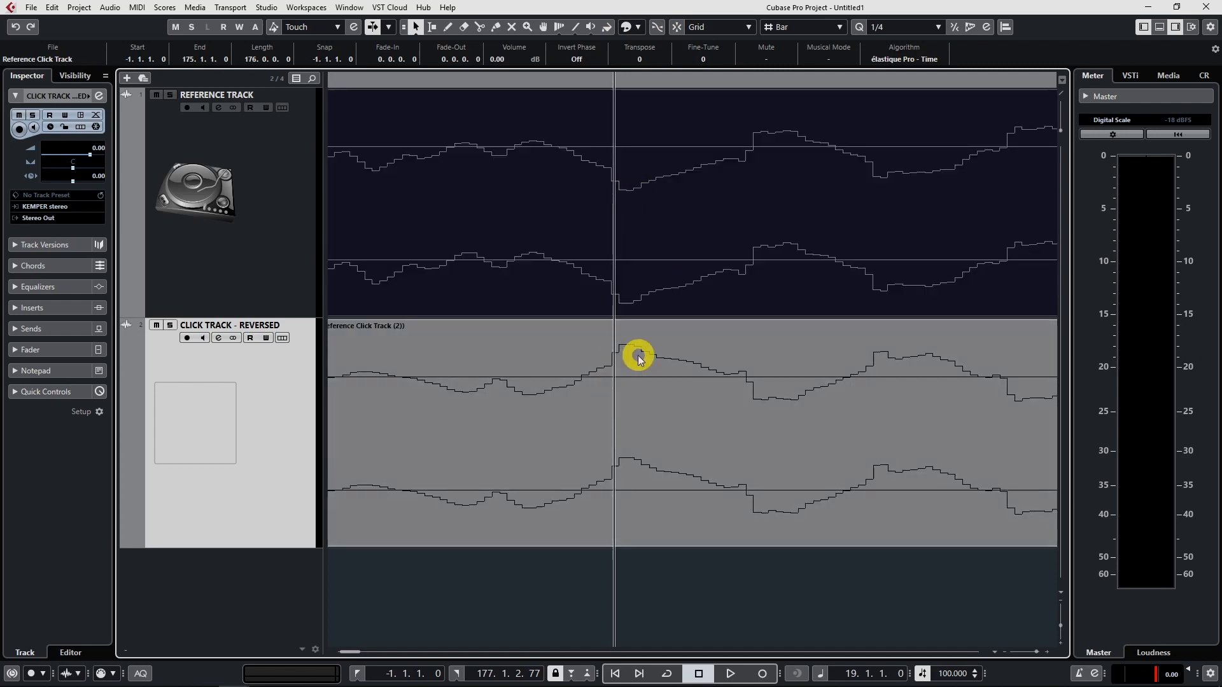
{"action": "left_click", "coordinate": [639, 358]}
{"action": "left_click_drag", "start_coordinate": [602, 81], "coordinate": [618, 81]}
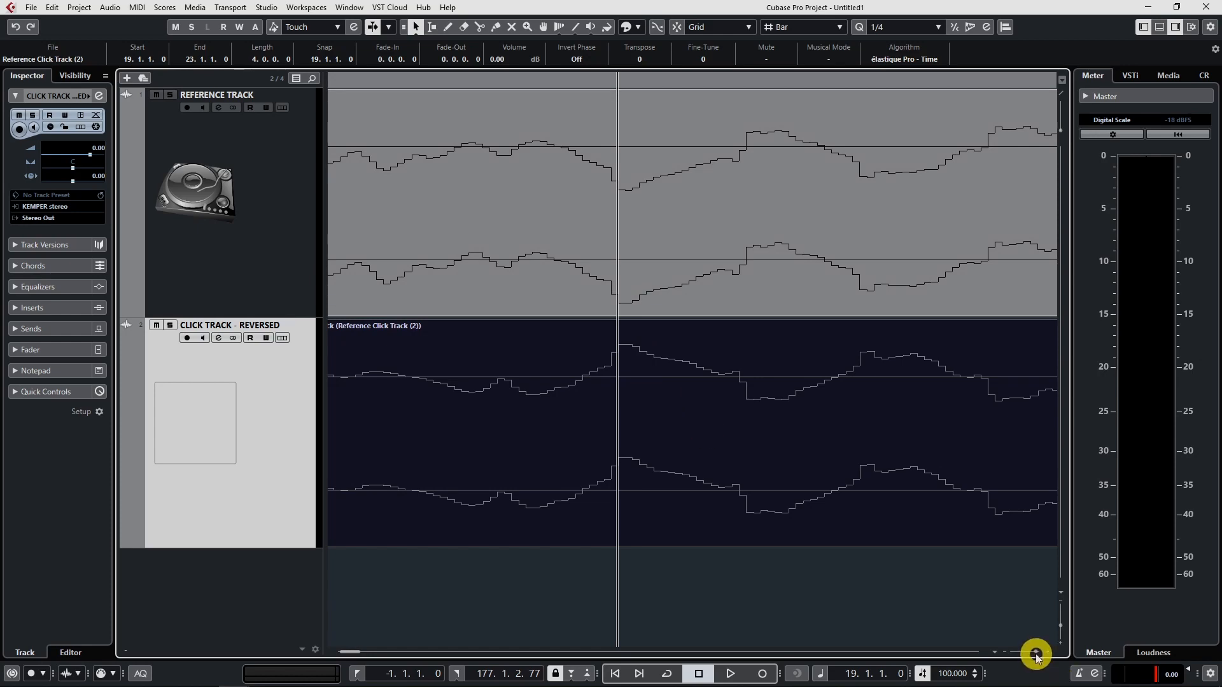
- Play both tracks from bar 15 through the phase-inverted event to hear how it affects the click
{"action": "left_click_drag", "start_coordinate": [1037, 656], "coordinate": [1031, 658]}
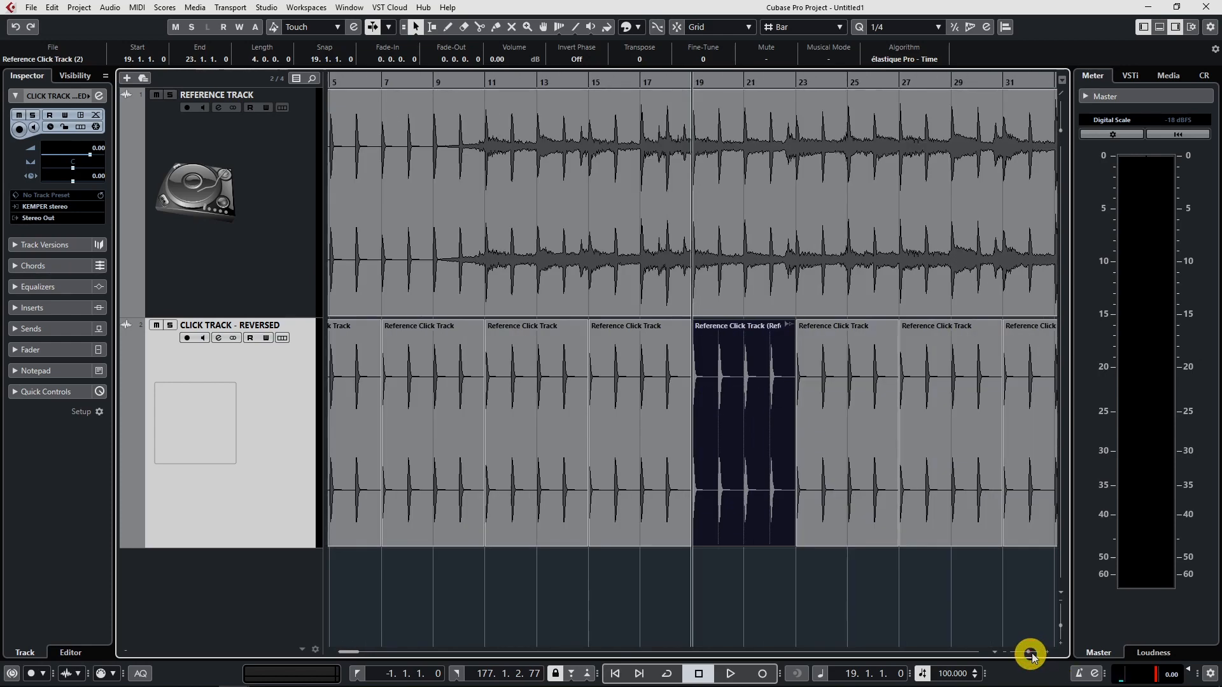
{"action": "left_click", "coordinate": [590, 84]}
{"action": "key", "text": "space"}
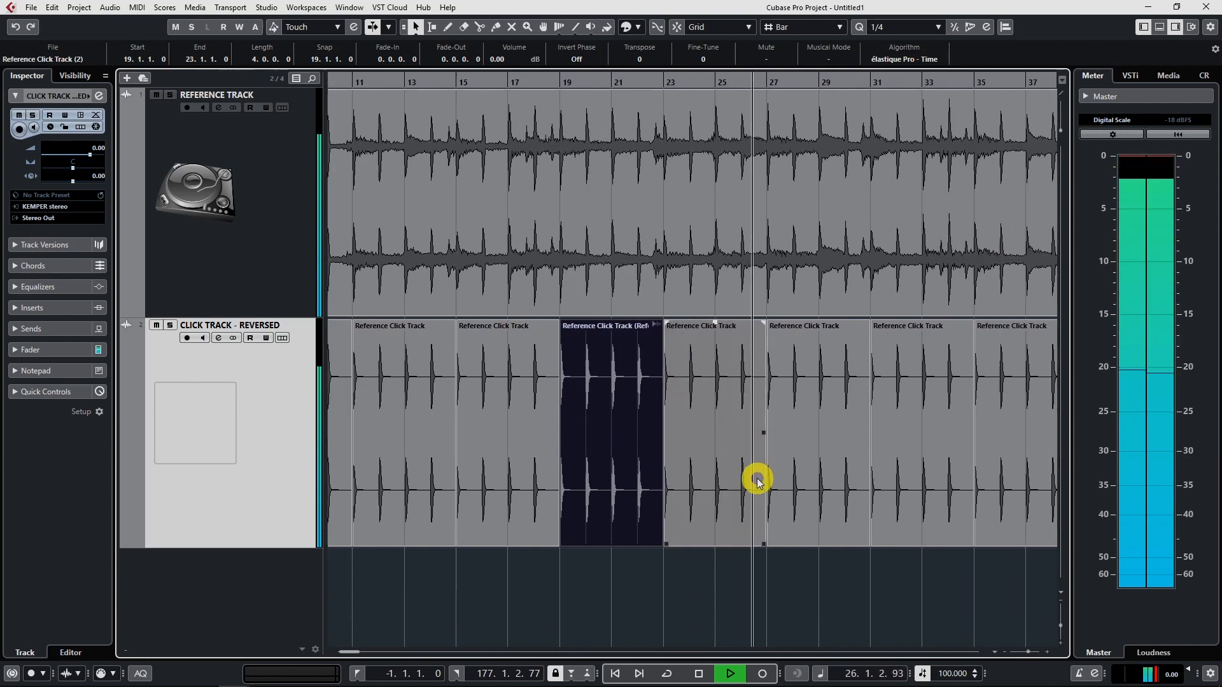
{"action": "key", "text": "space"}
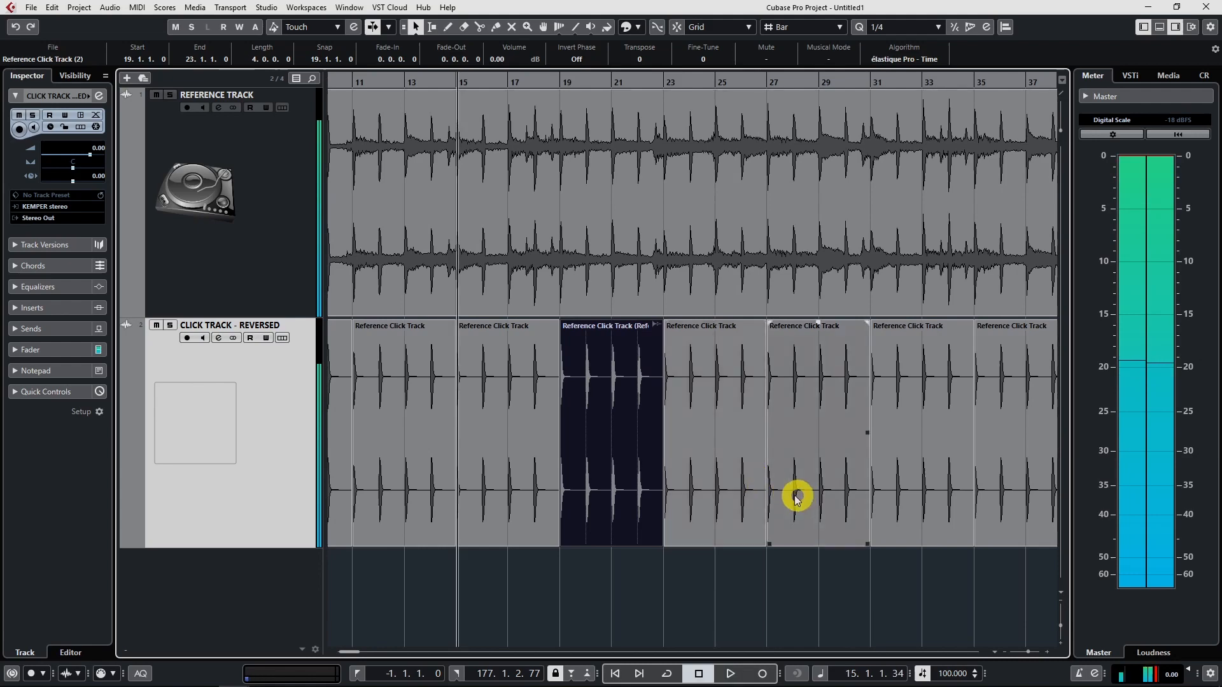
{"action": "left_click", "coordinate": [619, 594]}
{"action": "scroll", "coordinate": [483, 450], "scroll_direction": "left", "scroll_amount": 6}
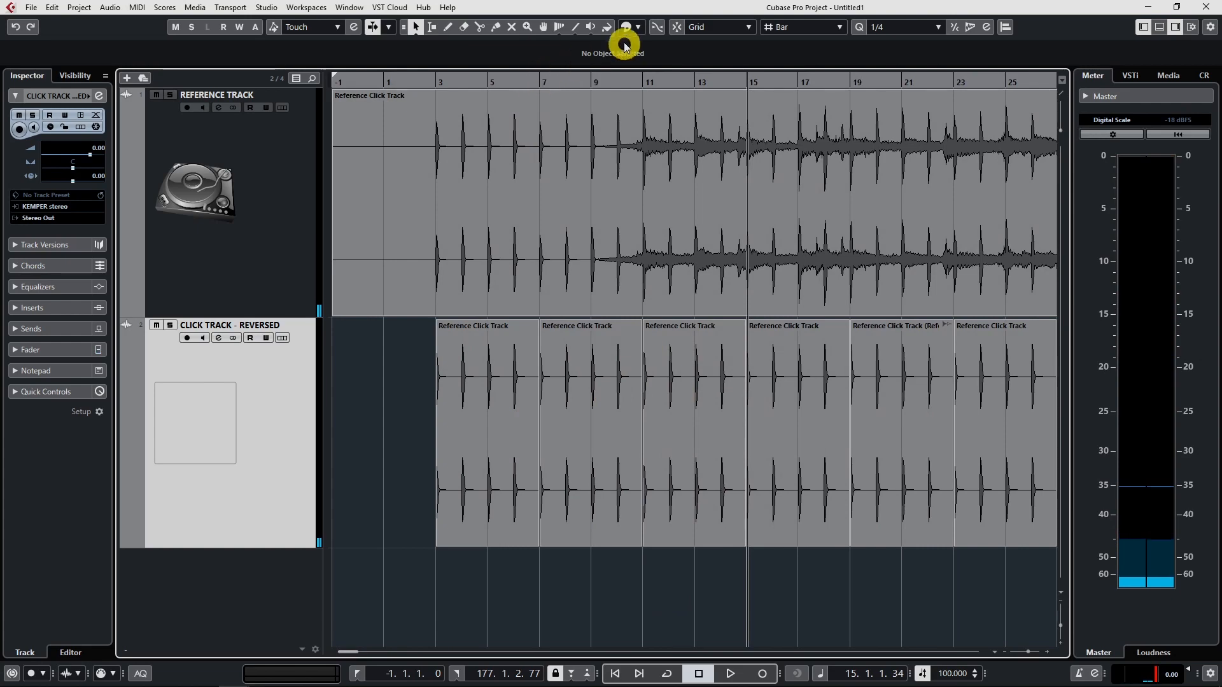
{"action": "left_click", "coordinate": [540, 82]}
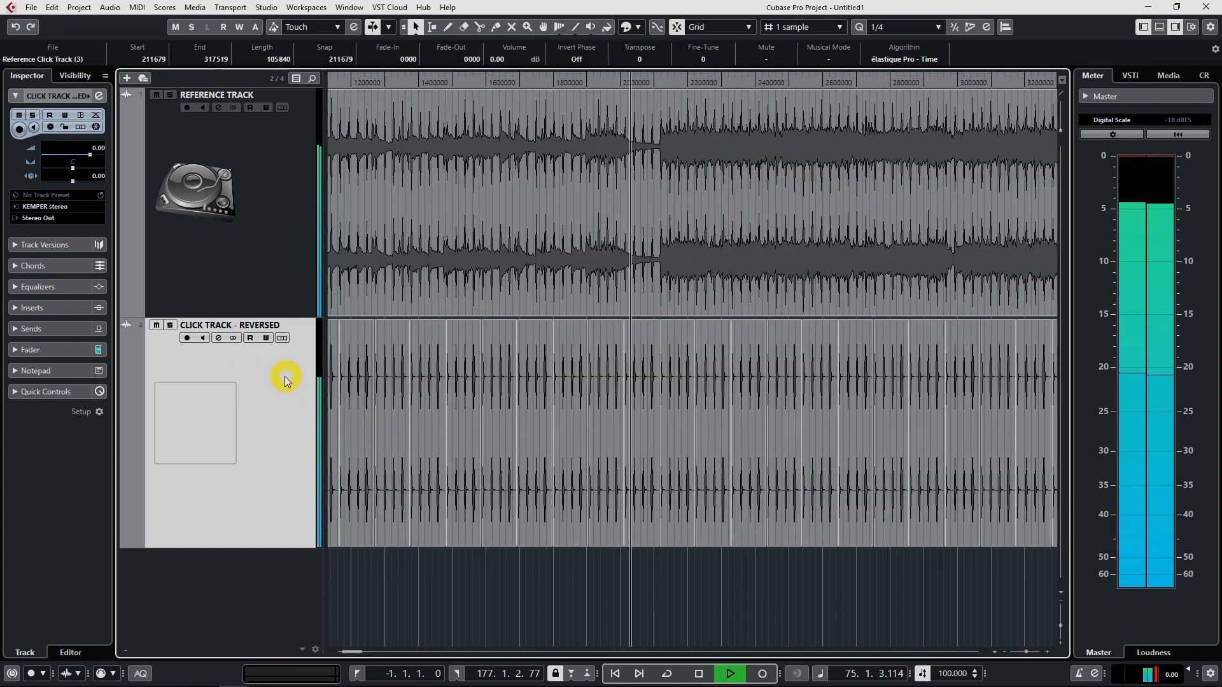
- Switch the reversed click track's channel phase to 180° during playback after bar 75
{"action": "left_click", "coordinate": [218, 336]}
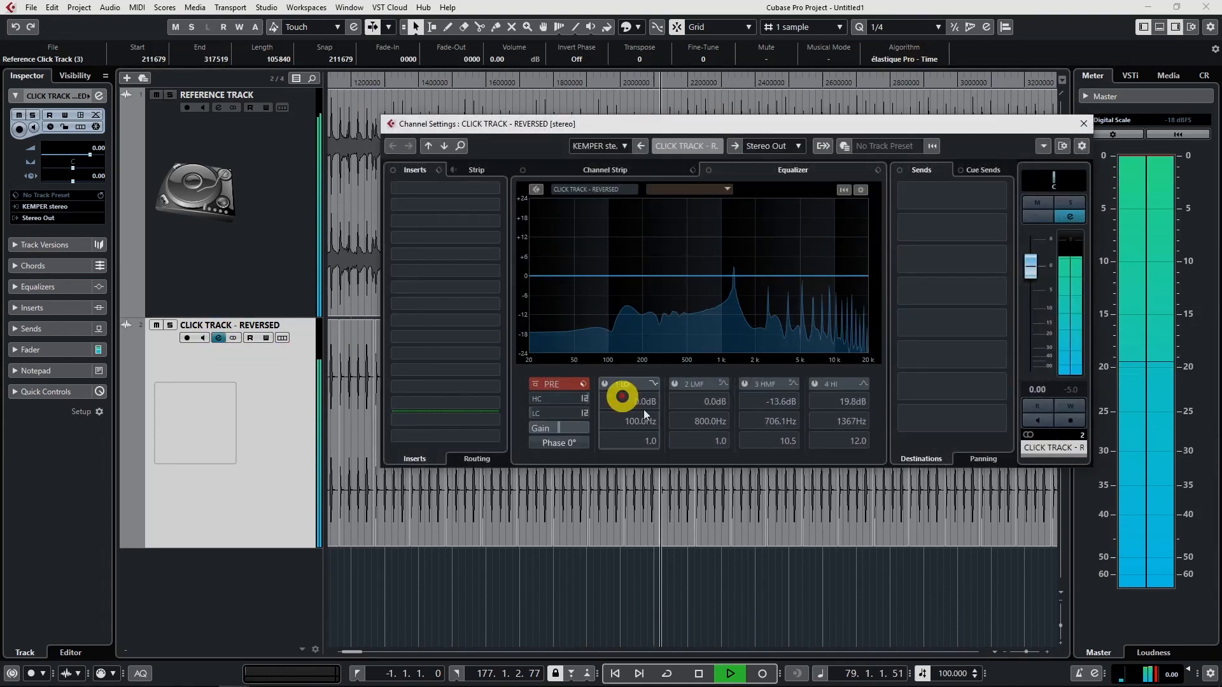
{"action": "left_click", "coordinate": [572, 443]}
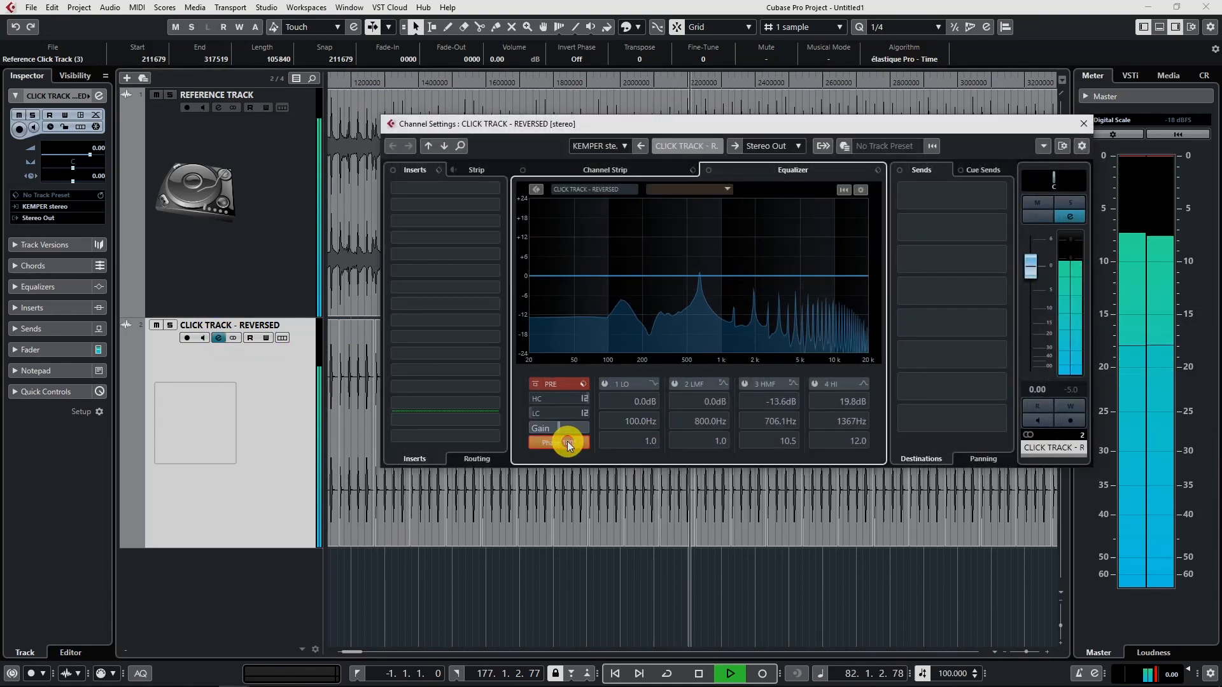
{"action": "left_click", "coordinate": [1084, 123]}
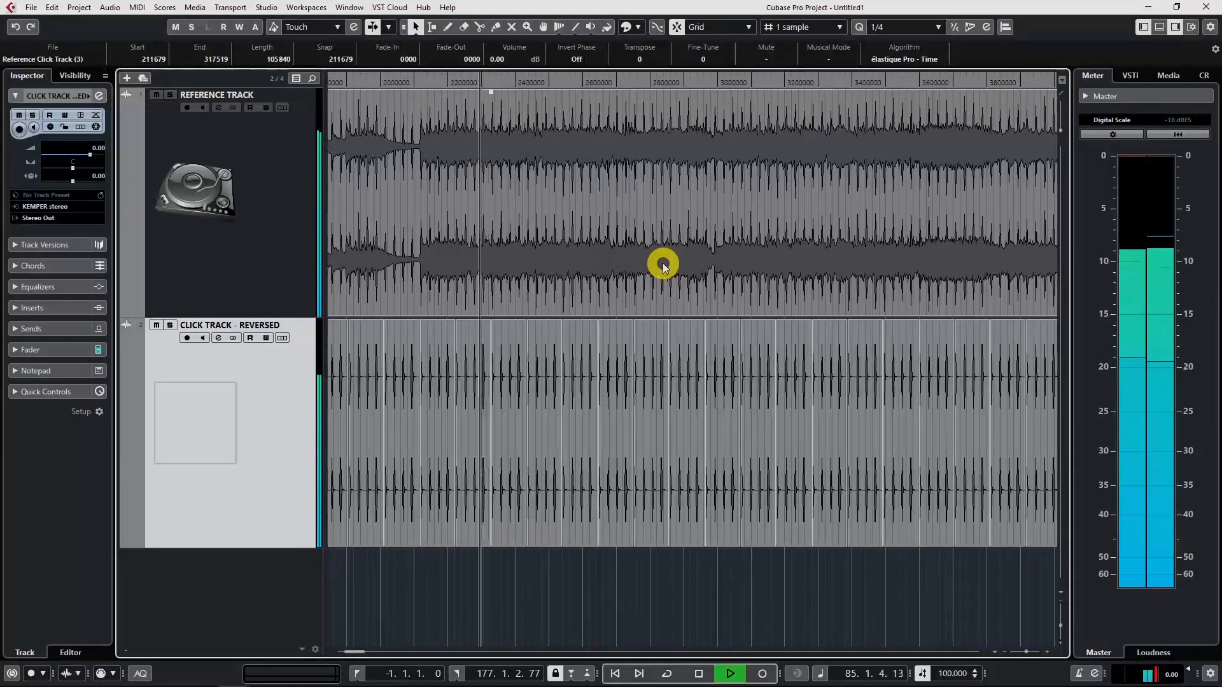